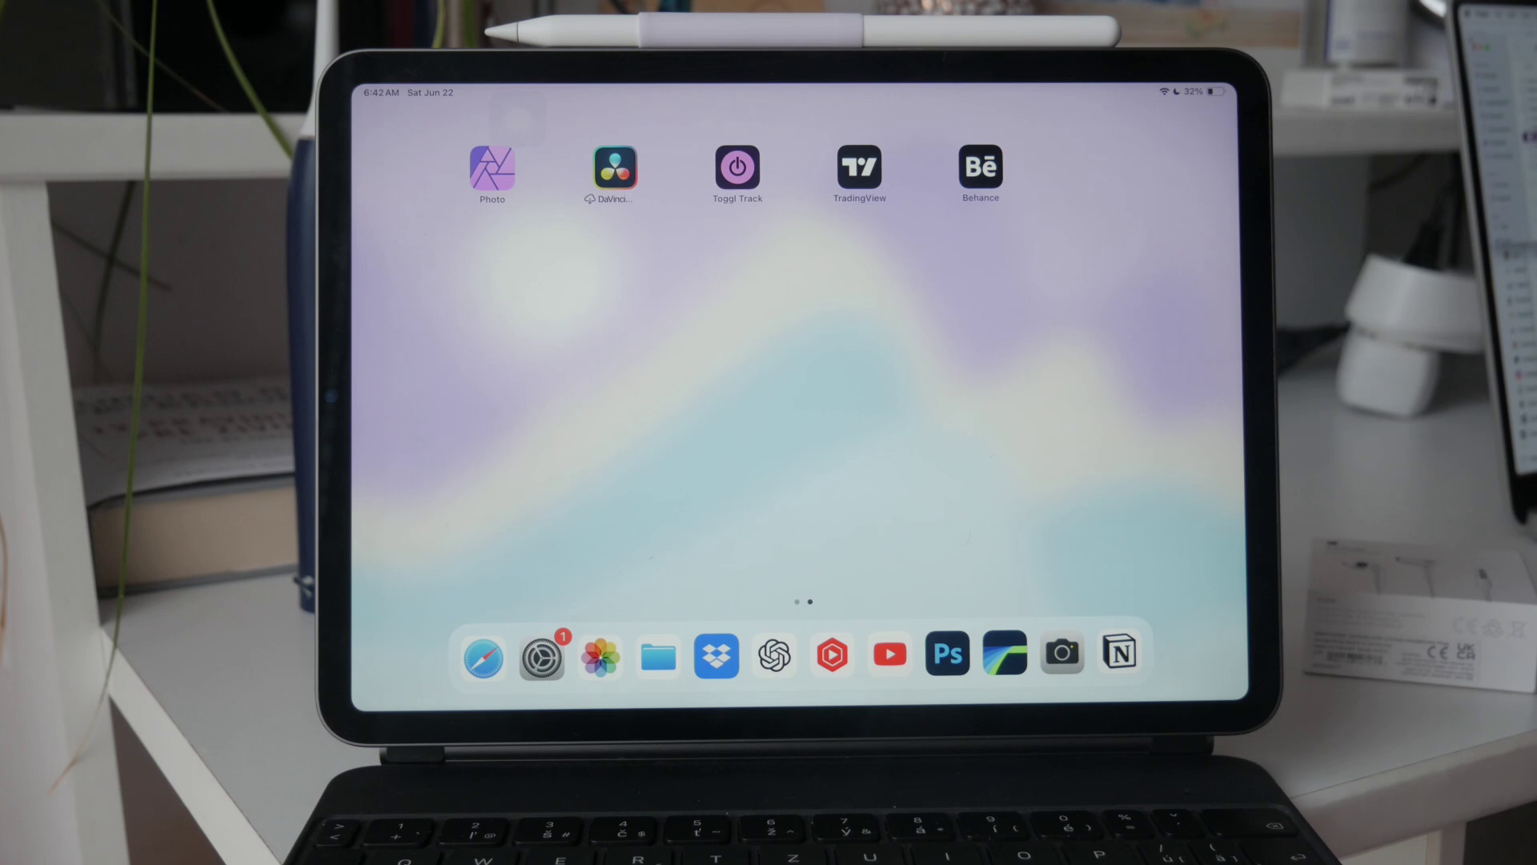
Refresh Apple's coverage-check page in Safari, then put Safari into Split View.
drag(1142, 397, 601, 397)
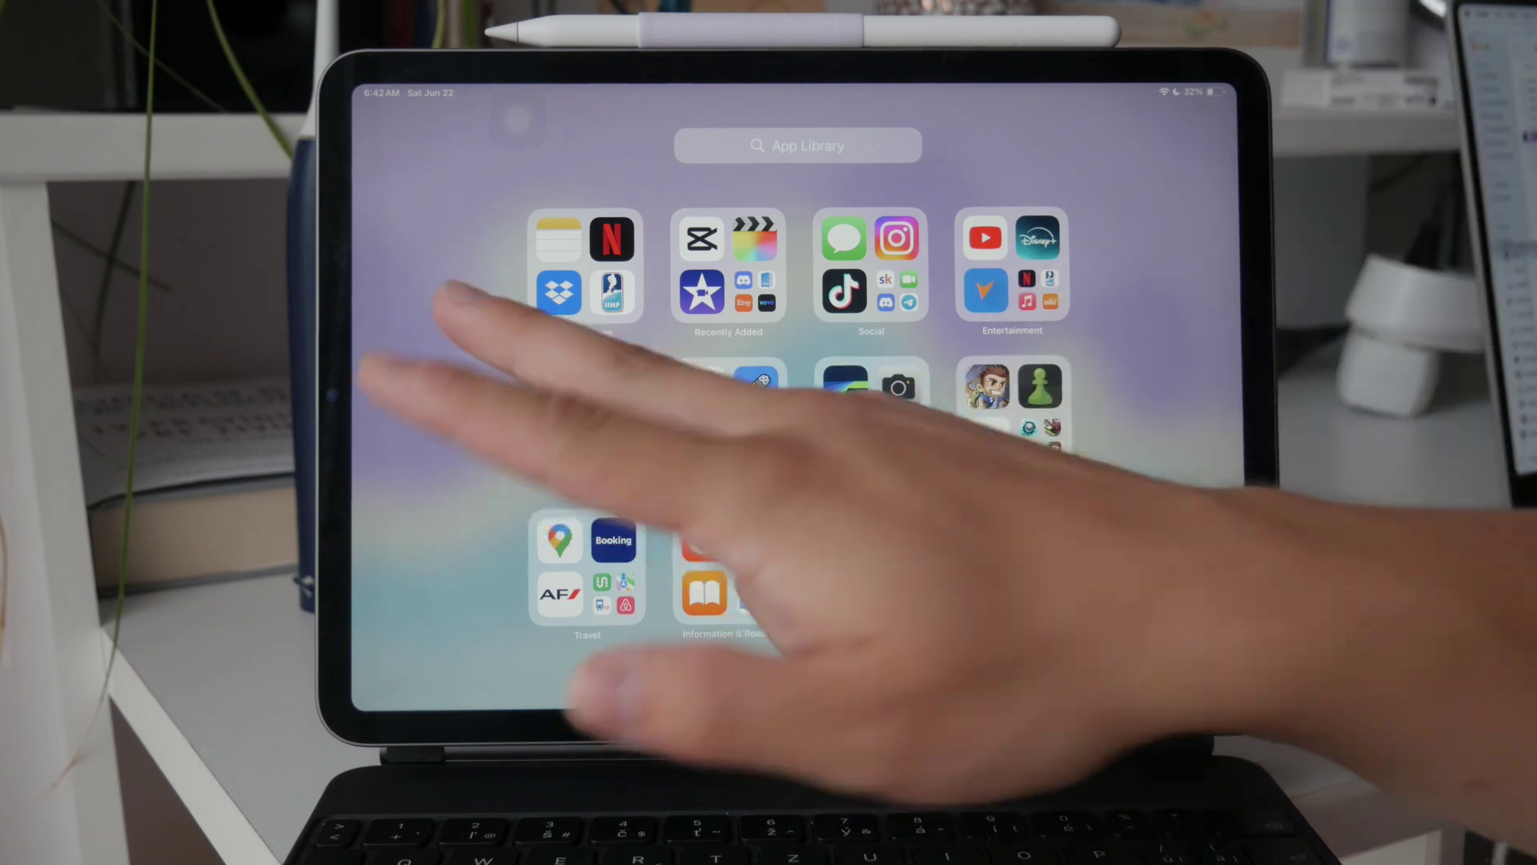
drag(793, 673, 792, 421)
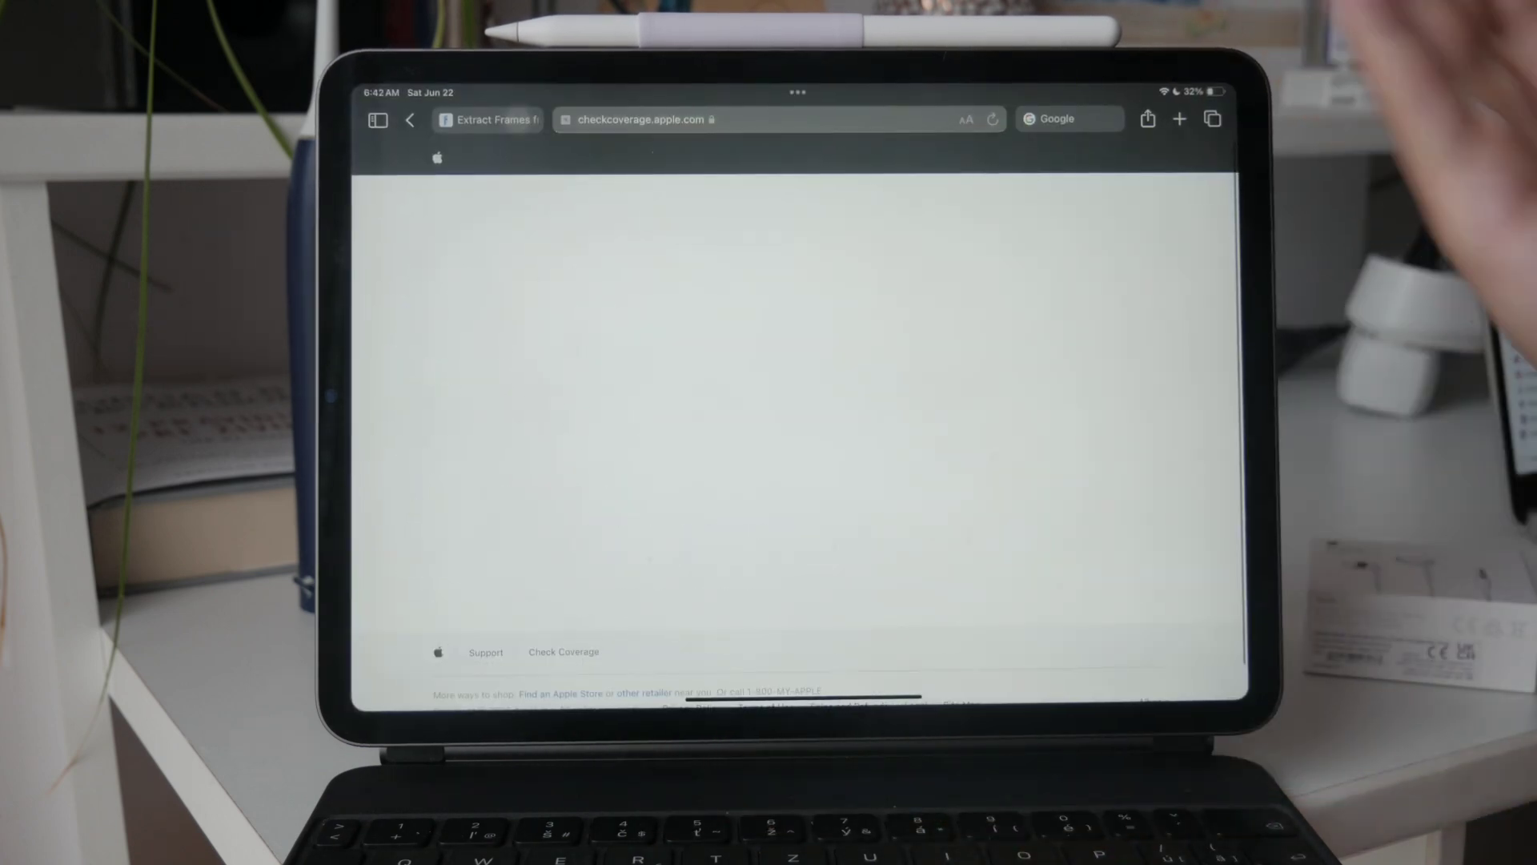
drag(792, 360, 792, 541)
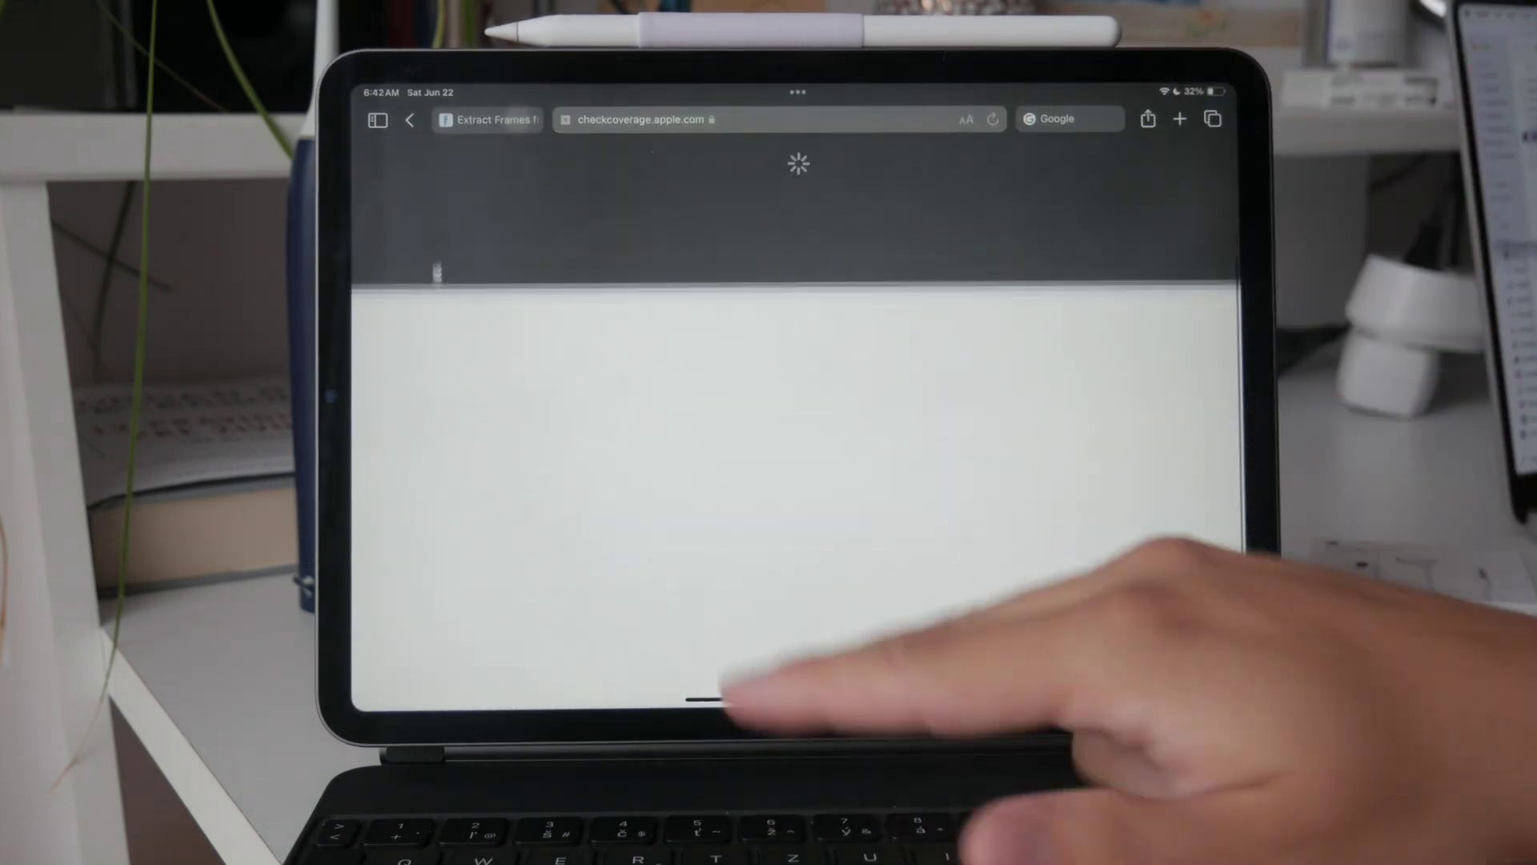
click(792, 481)
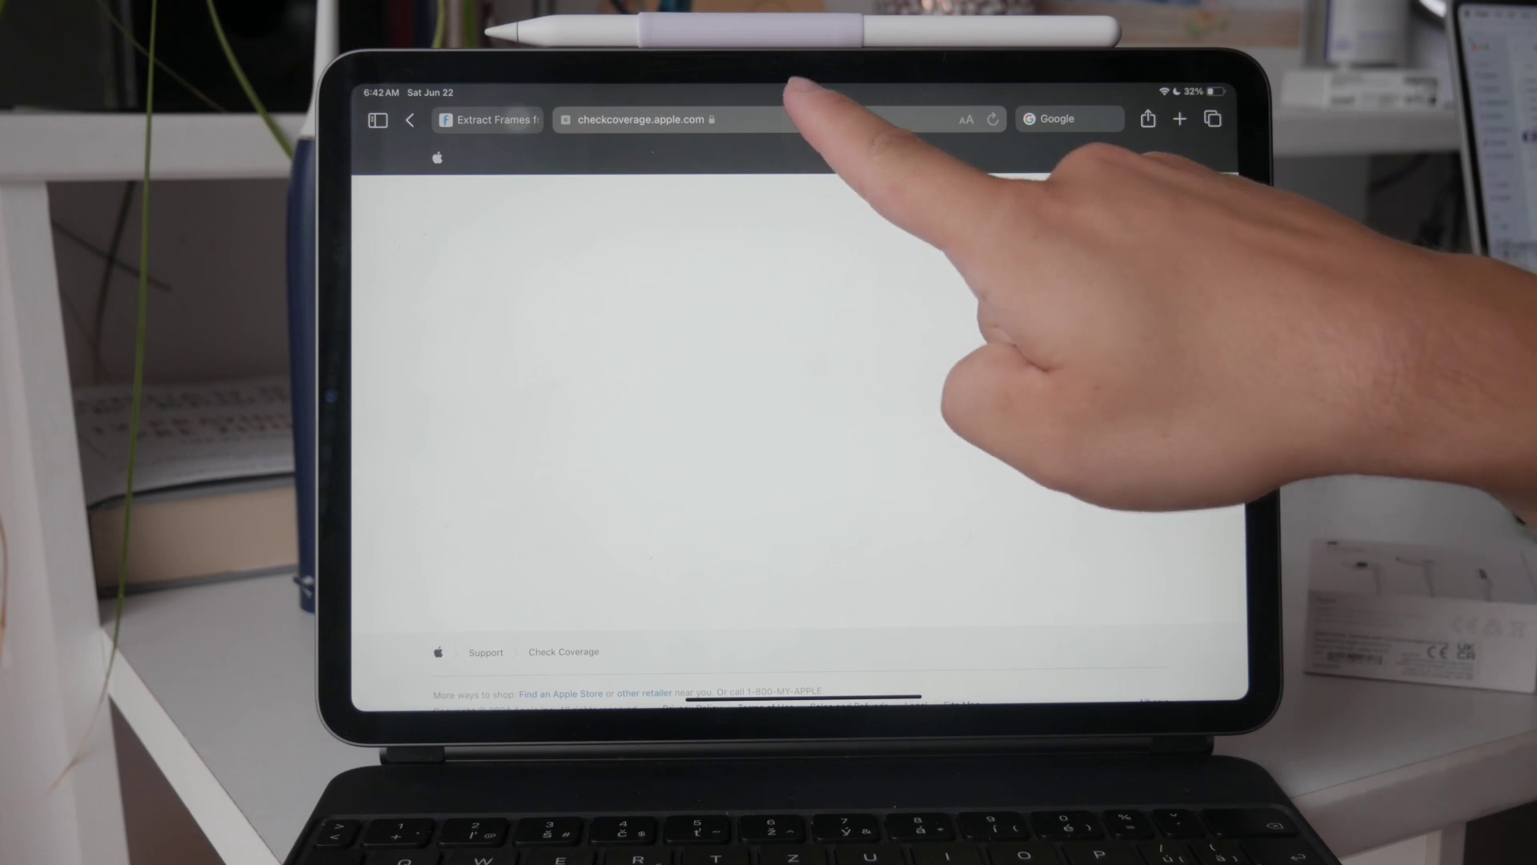
click(797, 91)
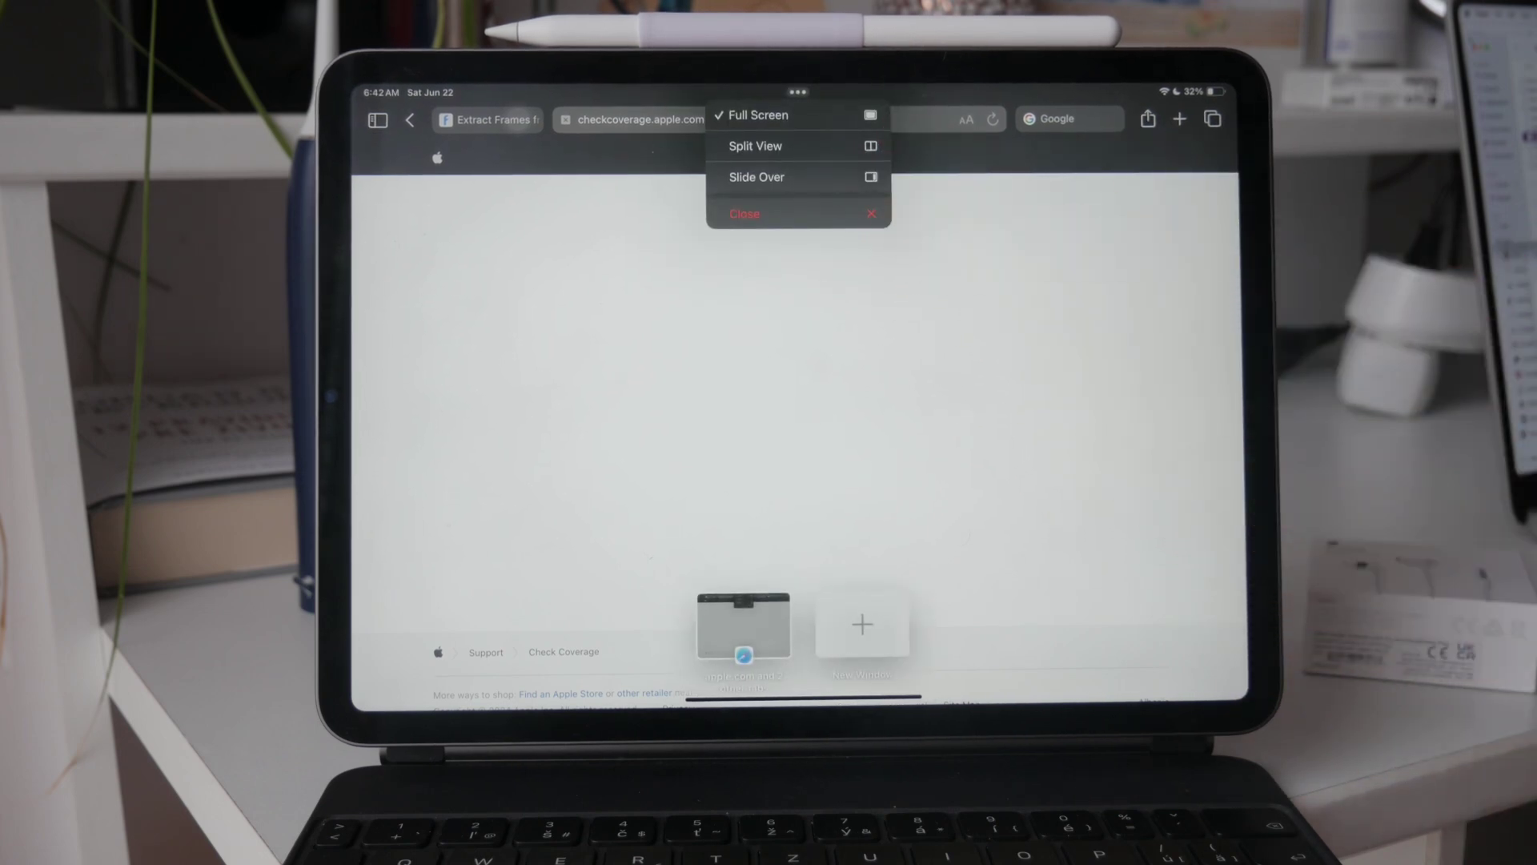
click(792, 146)
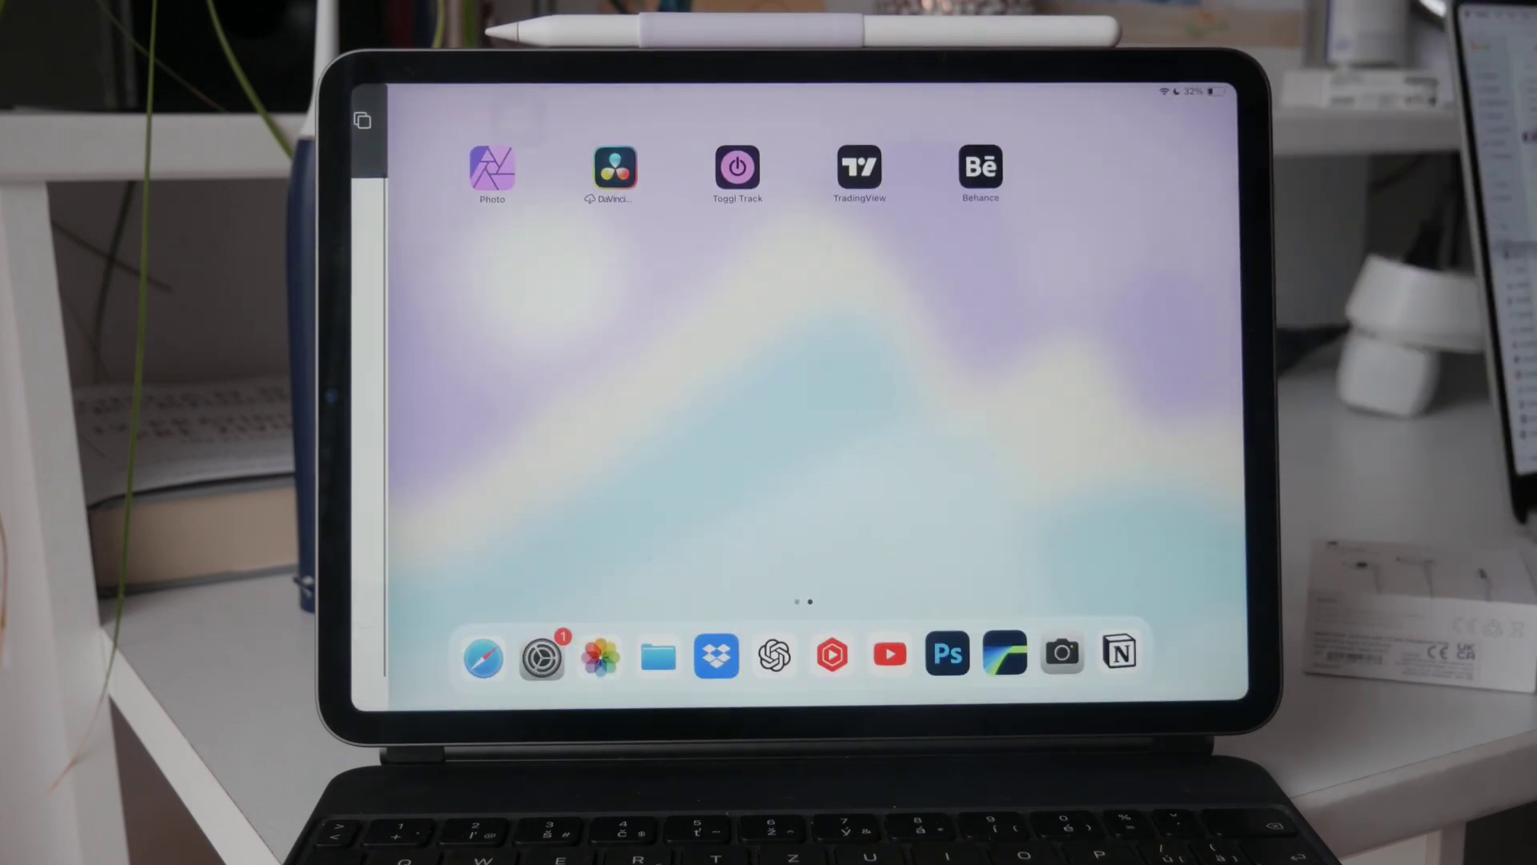
Add Notes from the App Library as Safari's Split View partner and load Google in Safari.
drag(1105, 432, 721, 433)
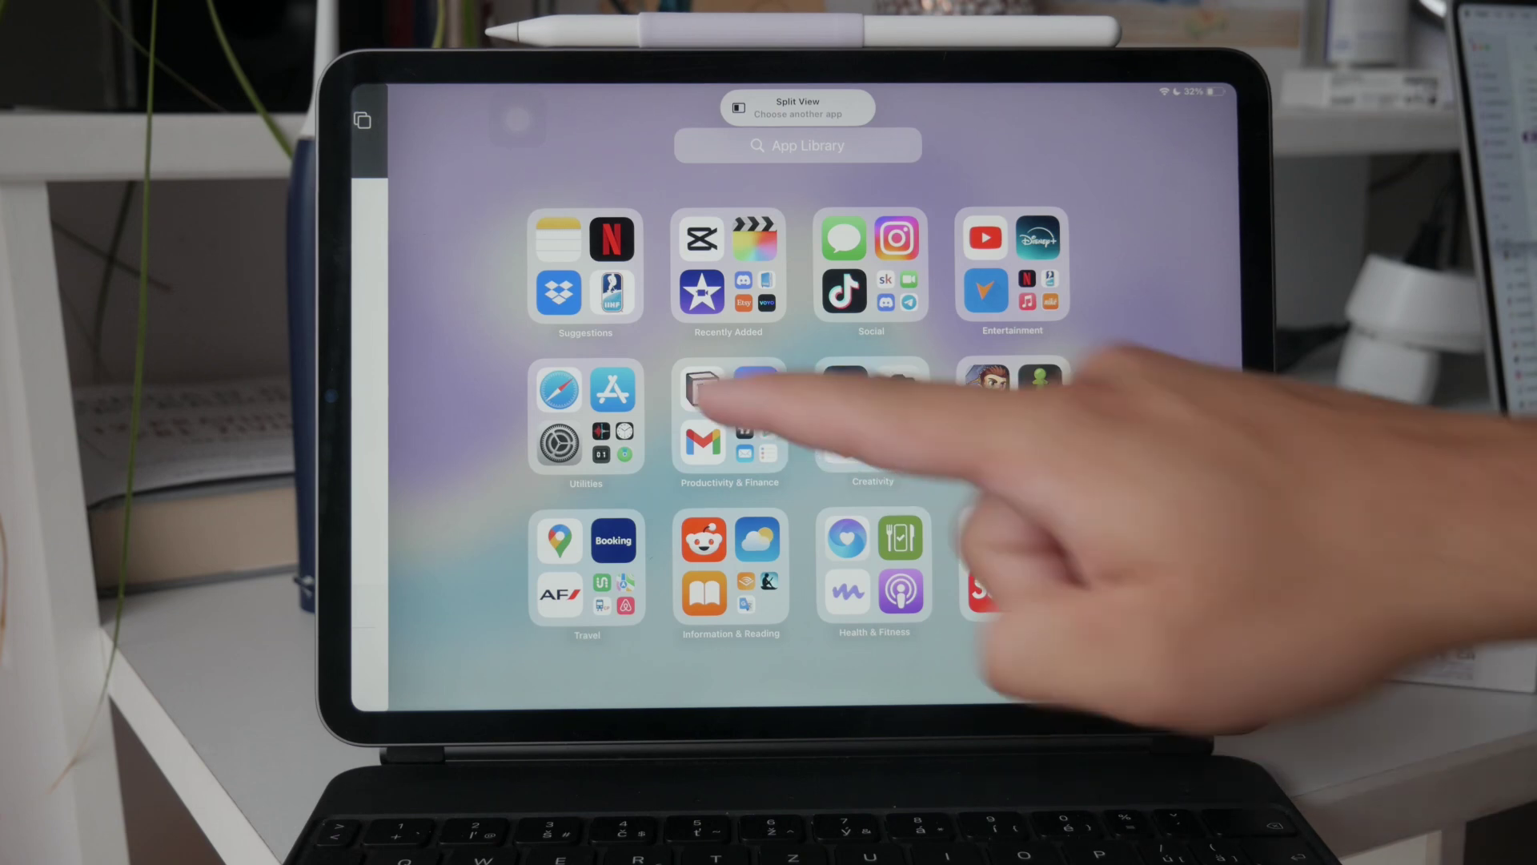
click(561, 241)
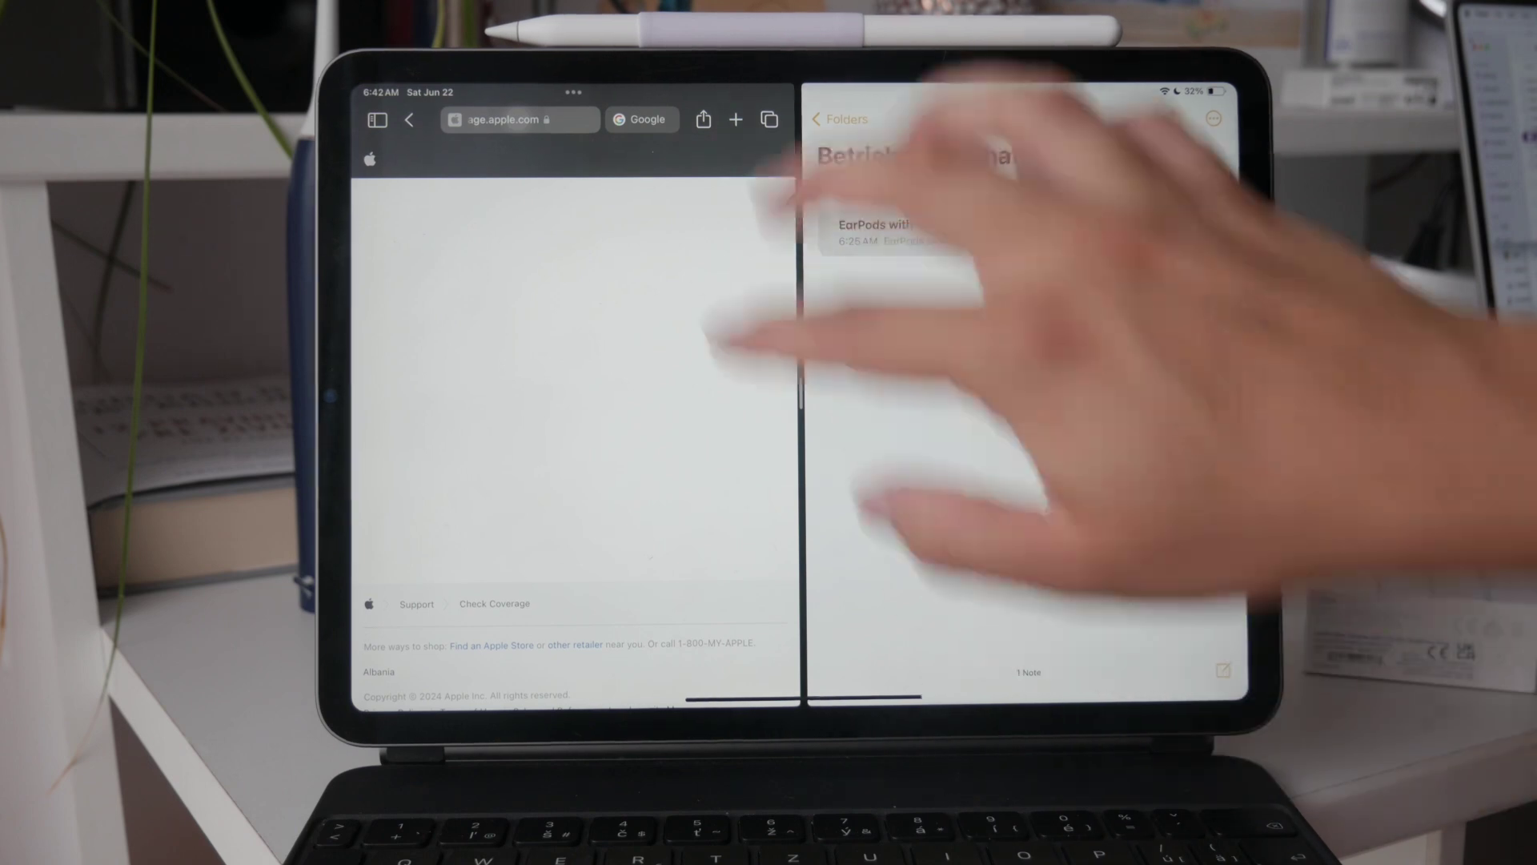
click(410, 119)
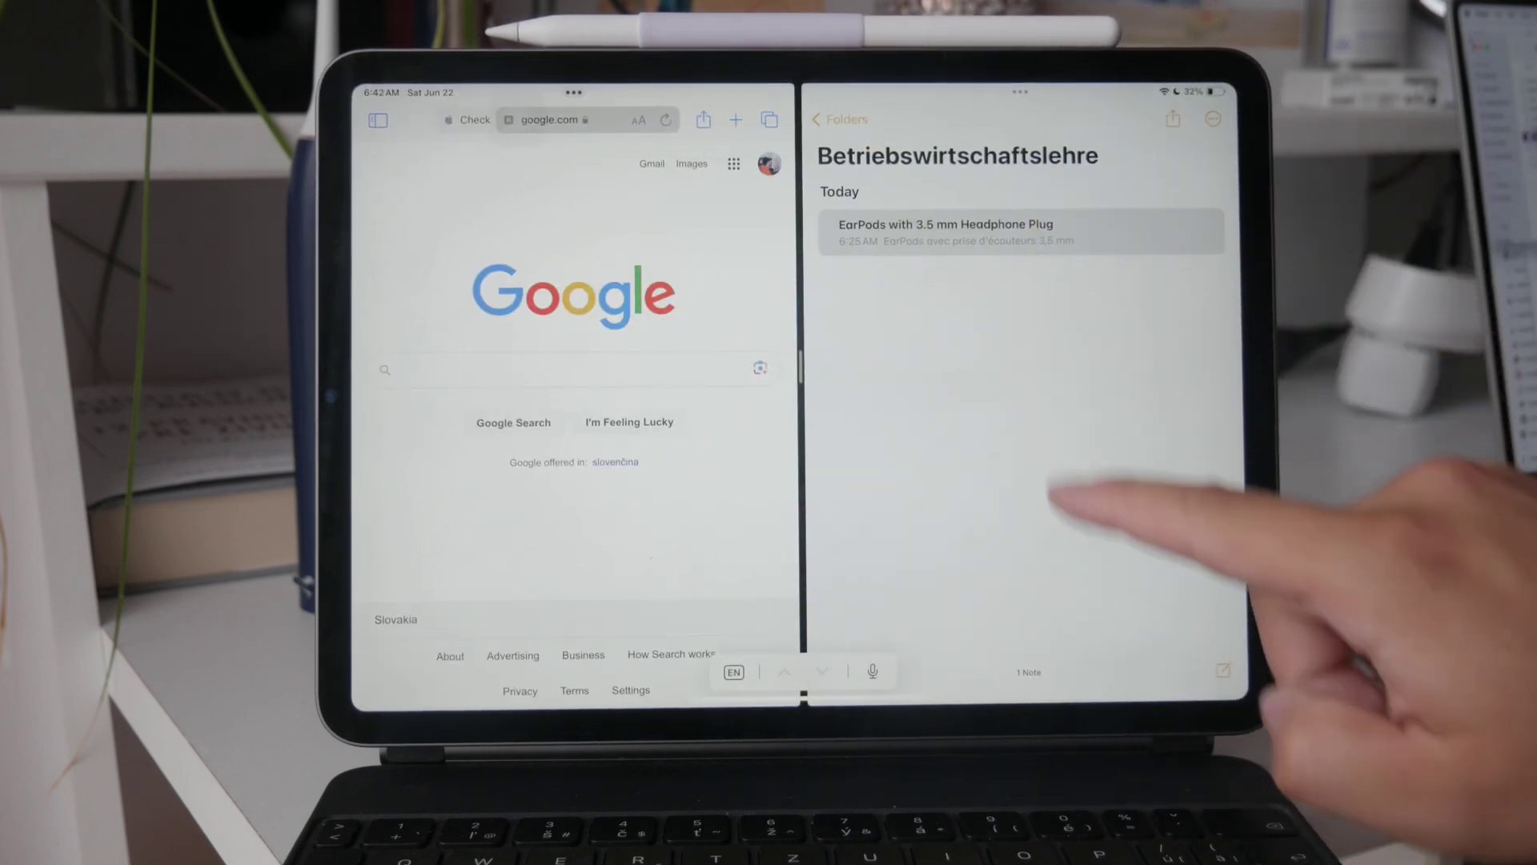
Add 'Yeah' below the EarPods list, then widen Safari and restore equal halves.
click(1021, 228)
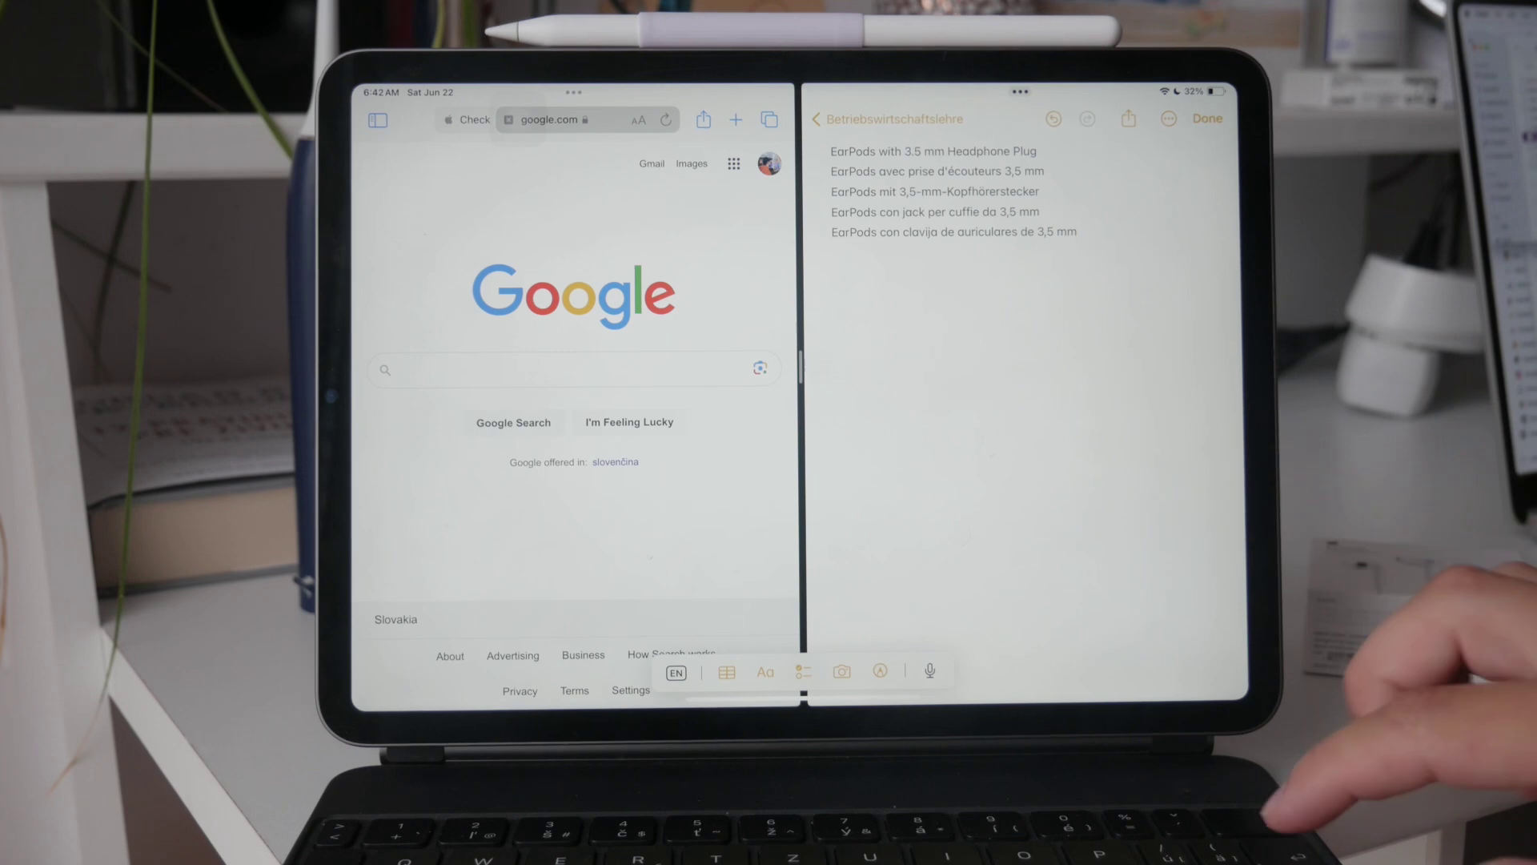
key(Return)
key(Return)
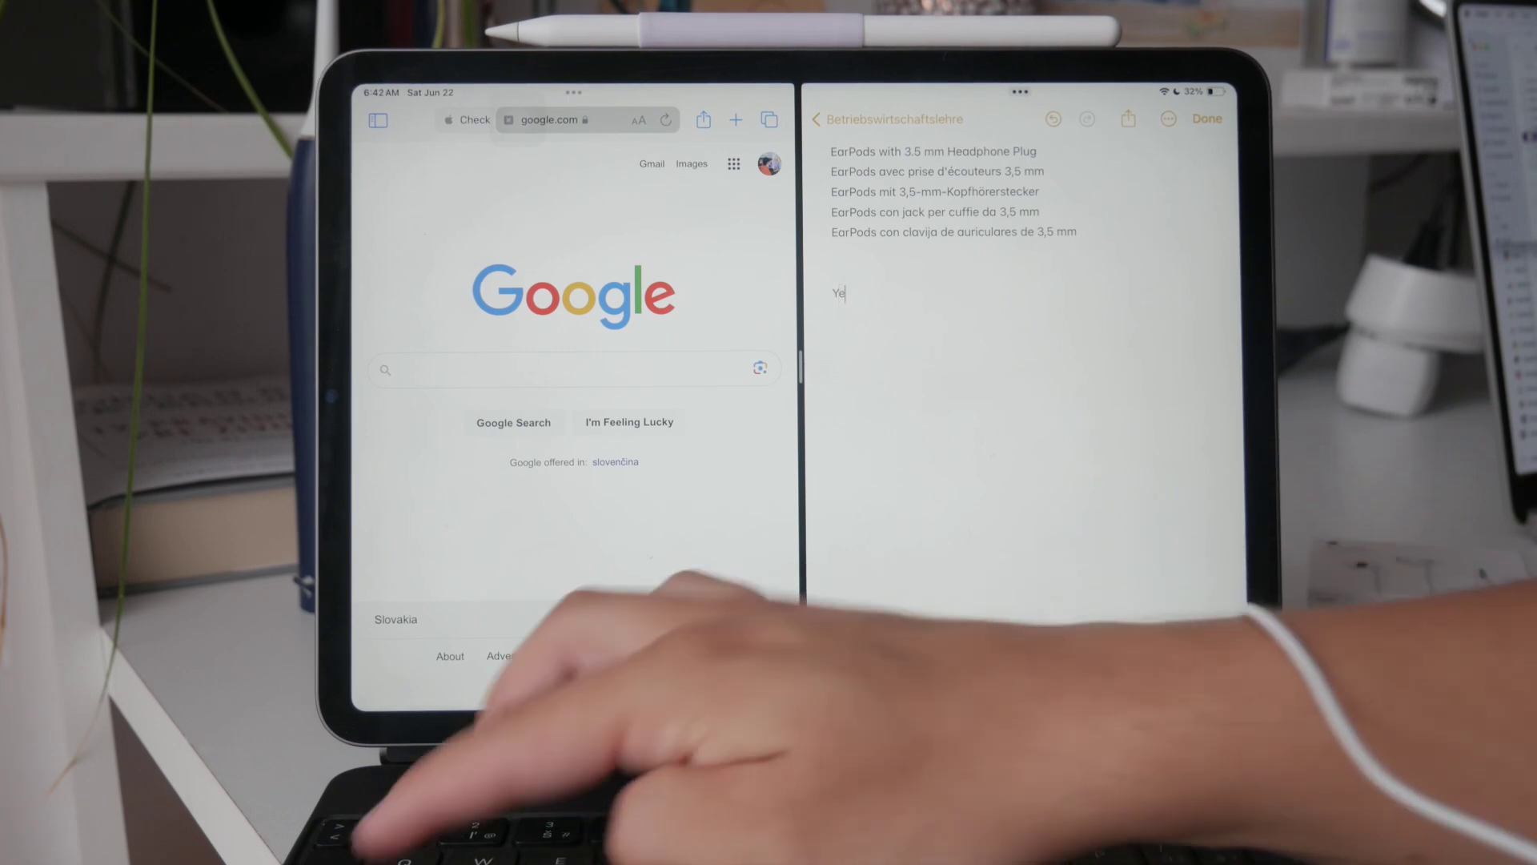
text(Yeah)
drag(803, 366, 967, 367)
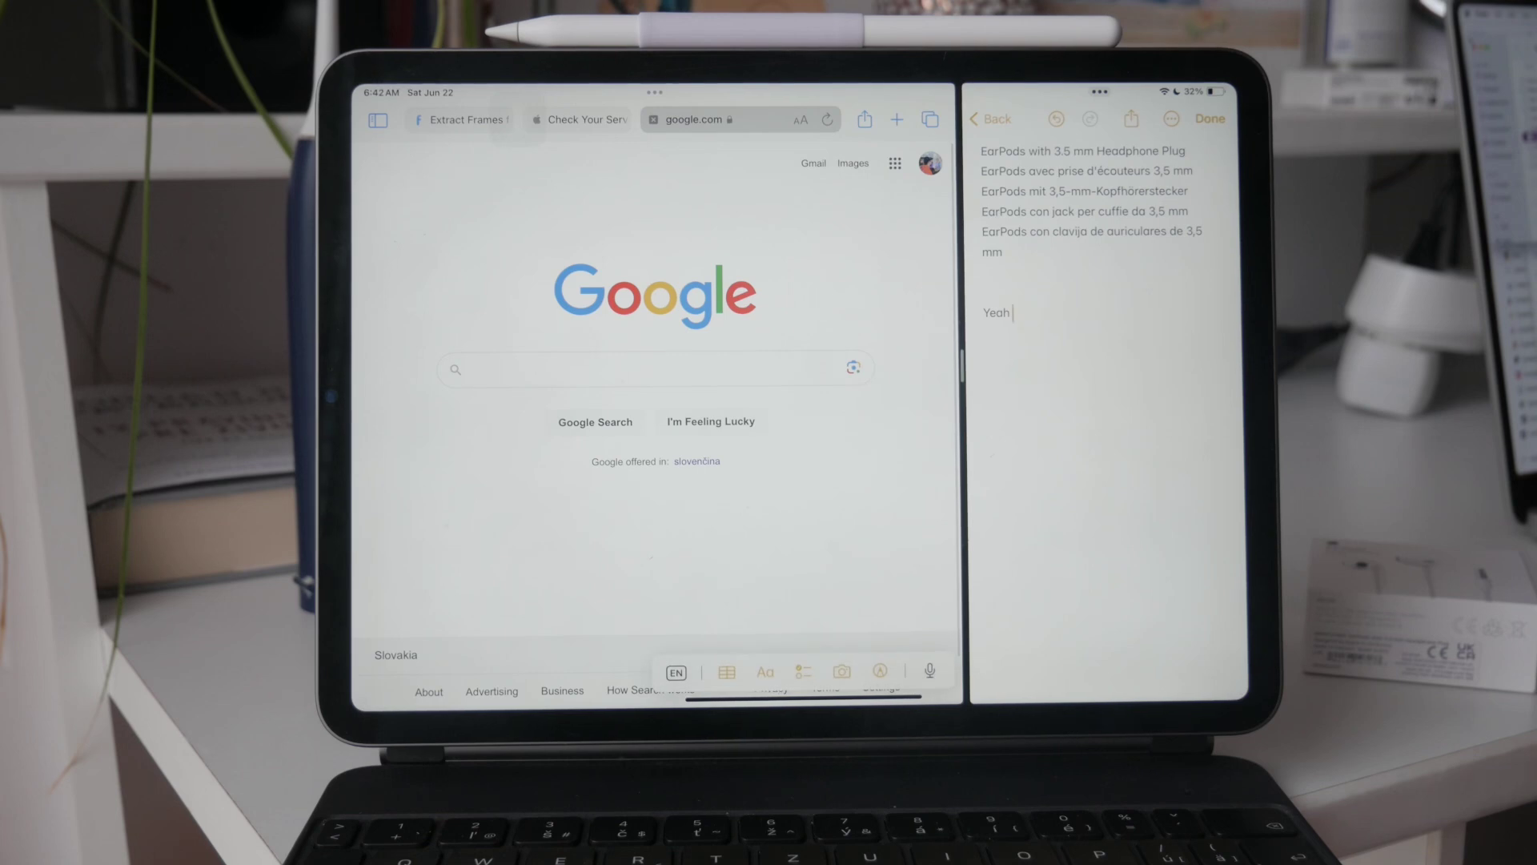
mouse_move(963, 367)
mouse_down()
mouse_move(636, 366)
mouse_move(803, 367)
mouse_up()
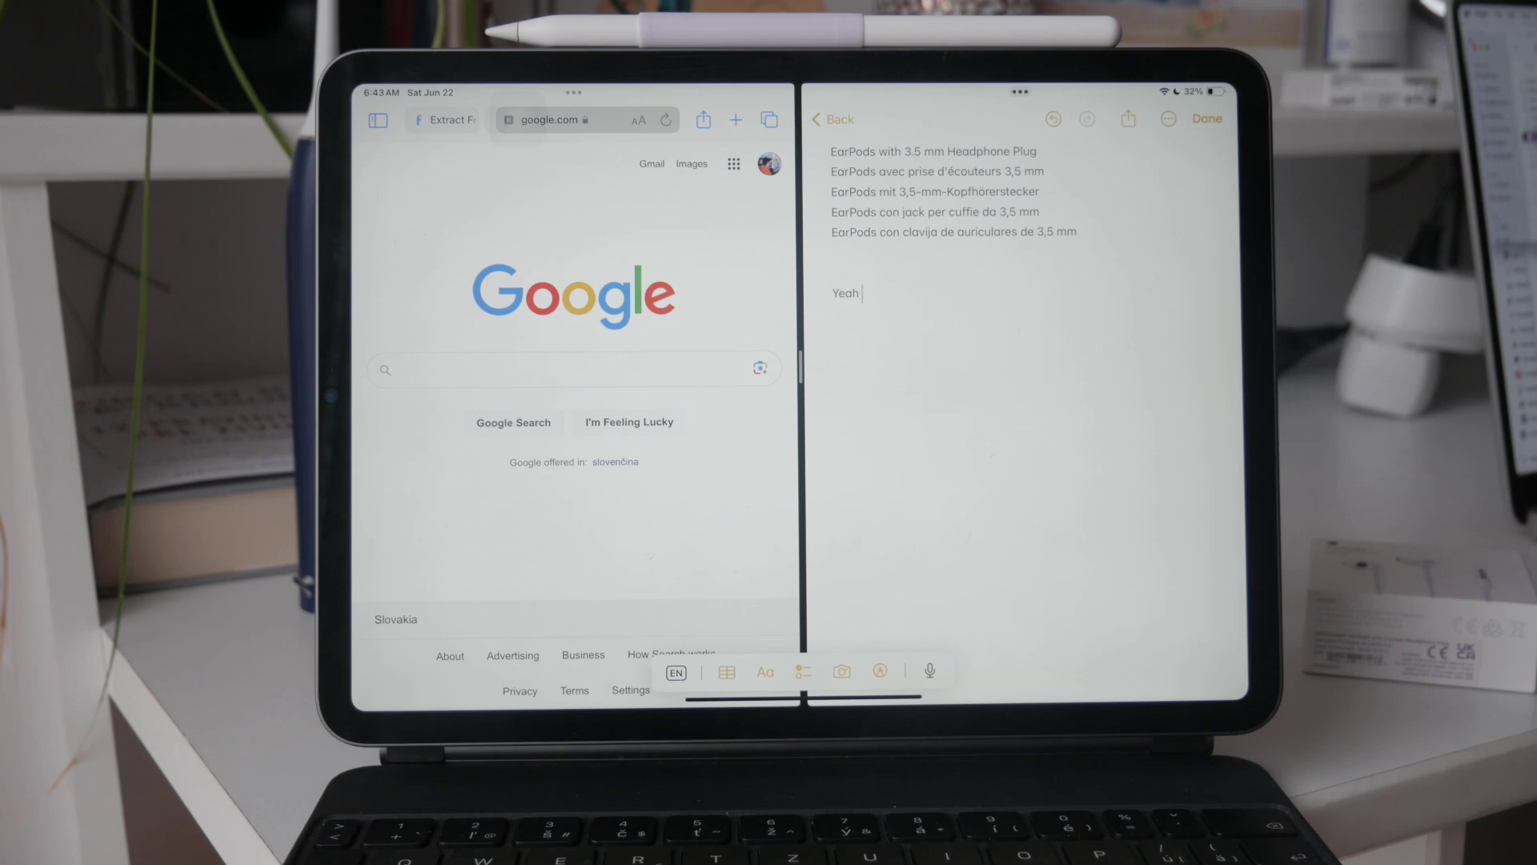
Drop Files from the dock into Safari's right pane, then remove it in the app switcher and go home.
drag(1142, 703, 1141, 648)
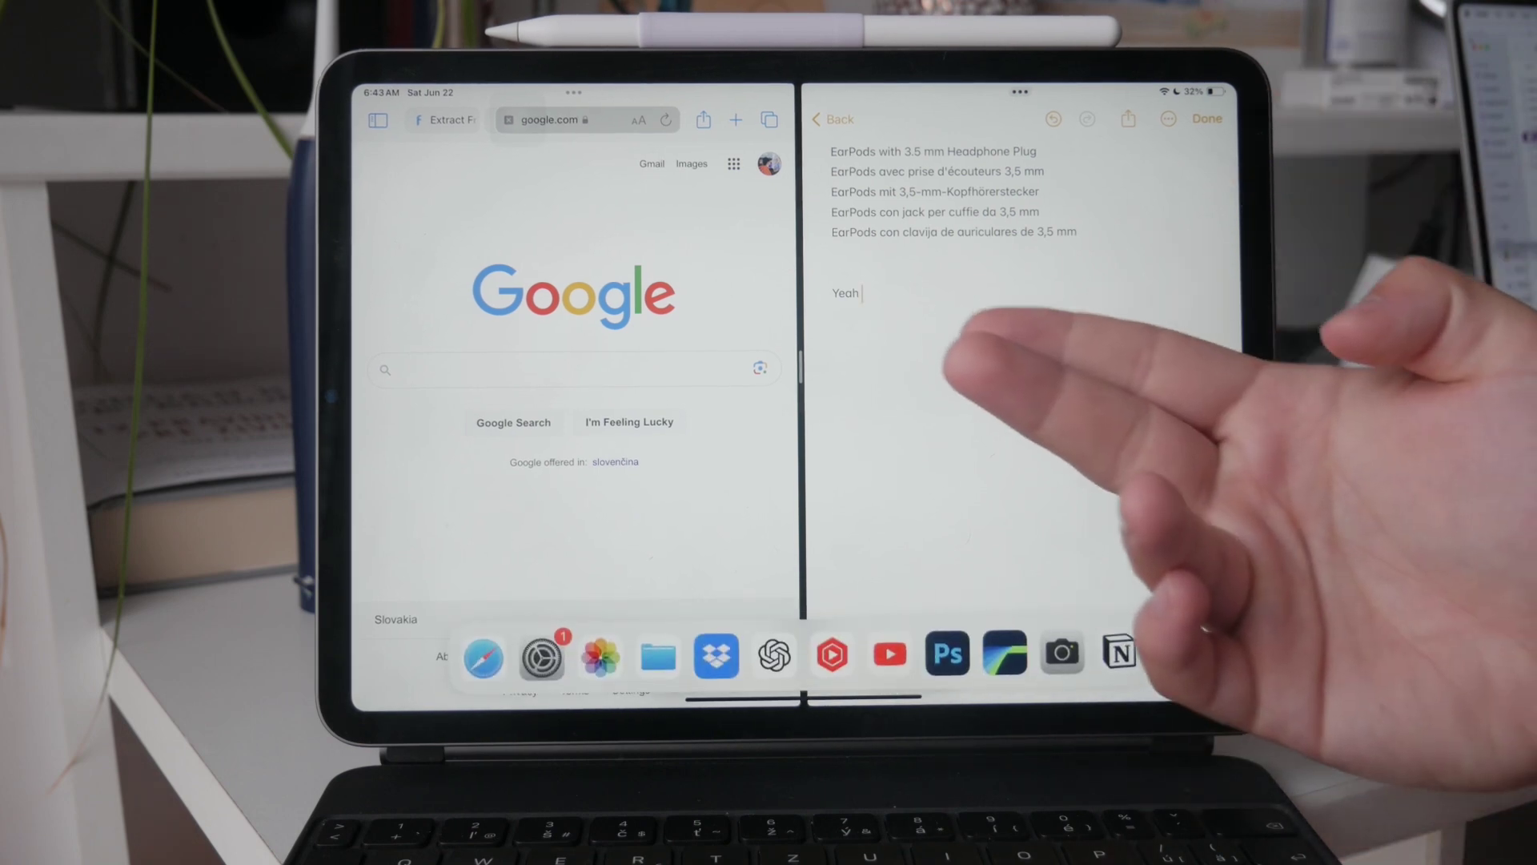
drag(658, 654, 1001, 325)
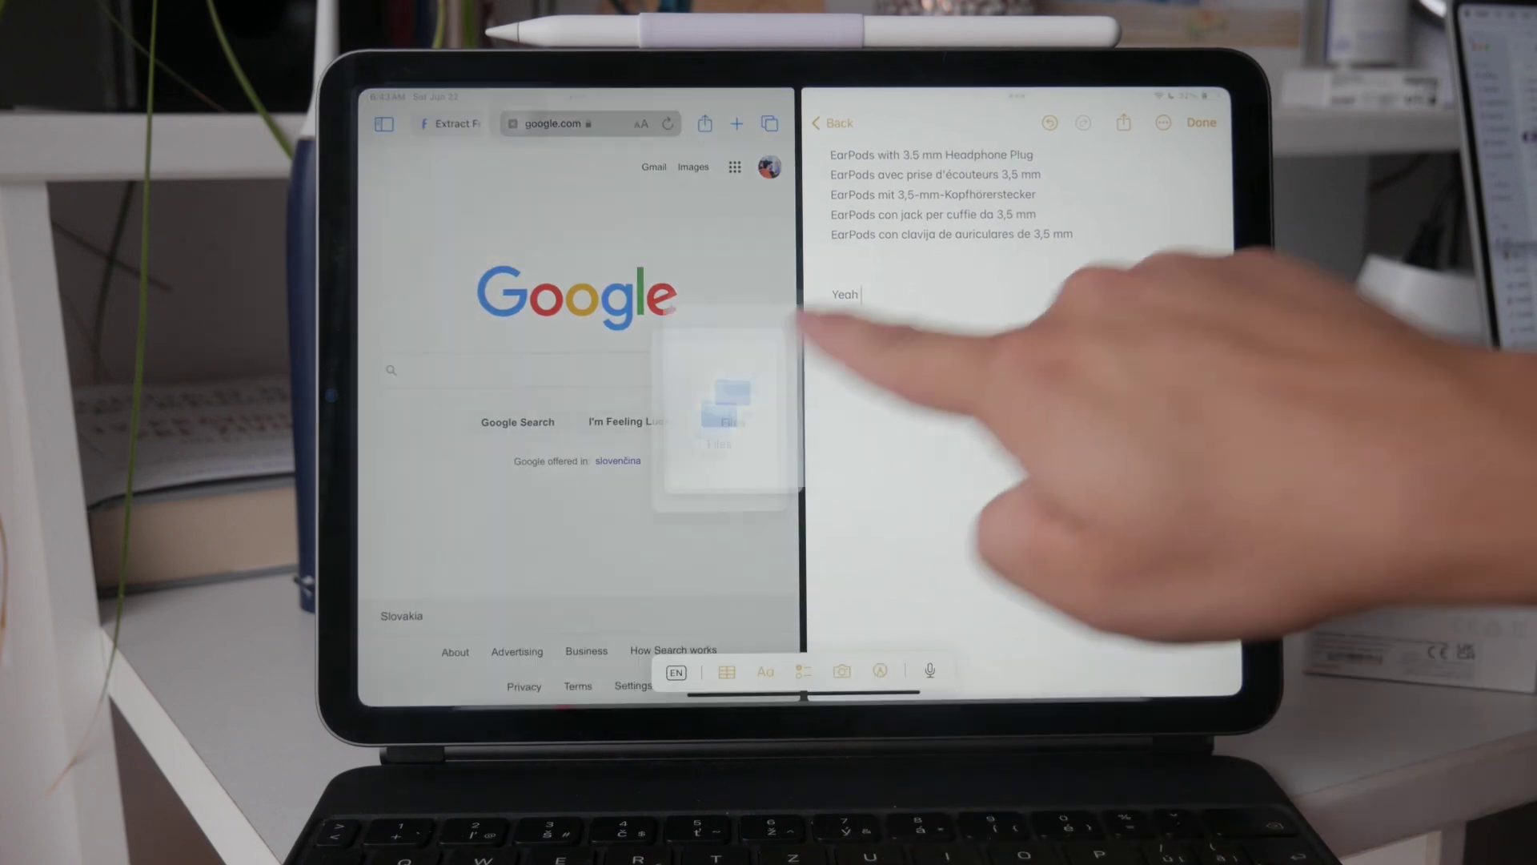
drag(799, 703, 799, 480)
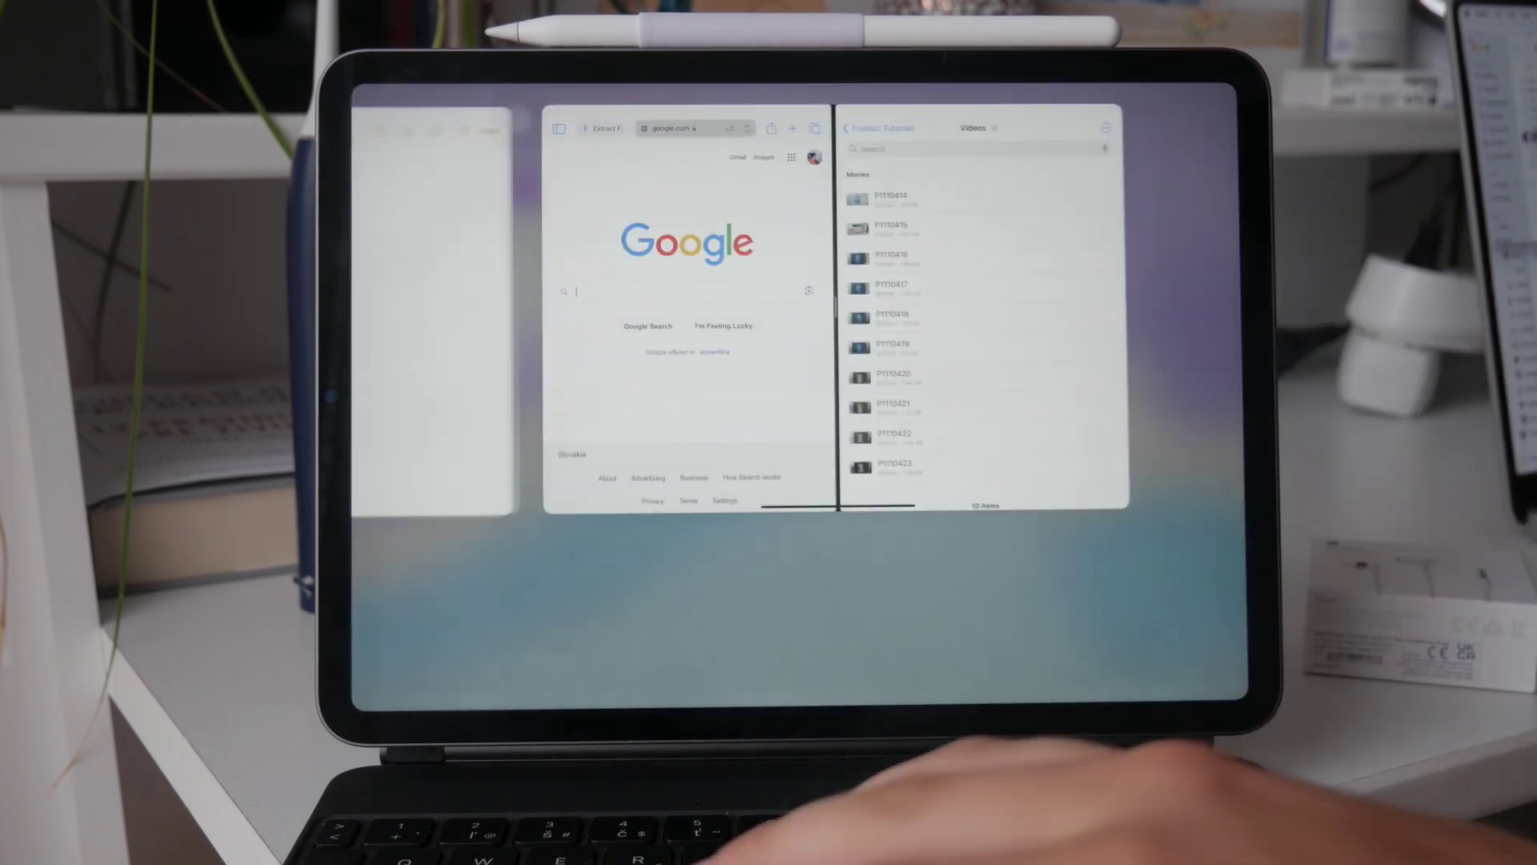
drag(1135, 246, 1135, 108)
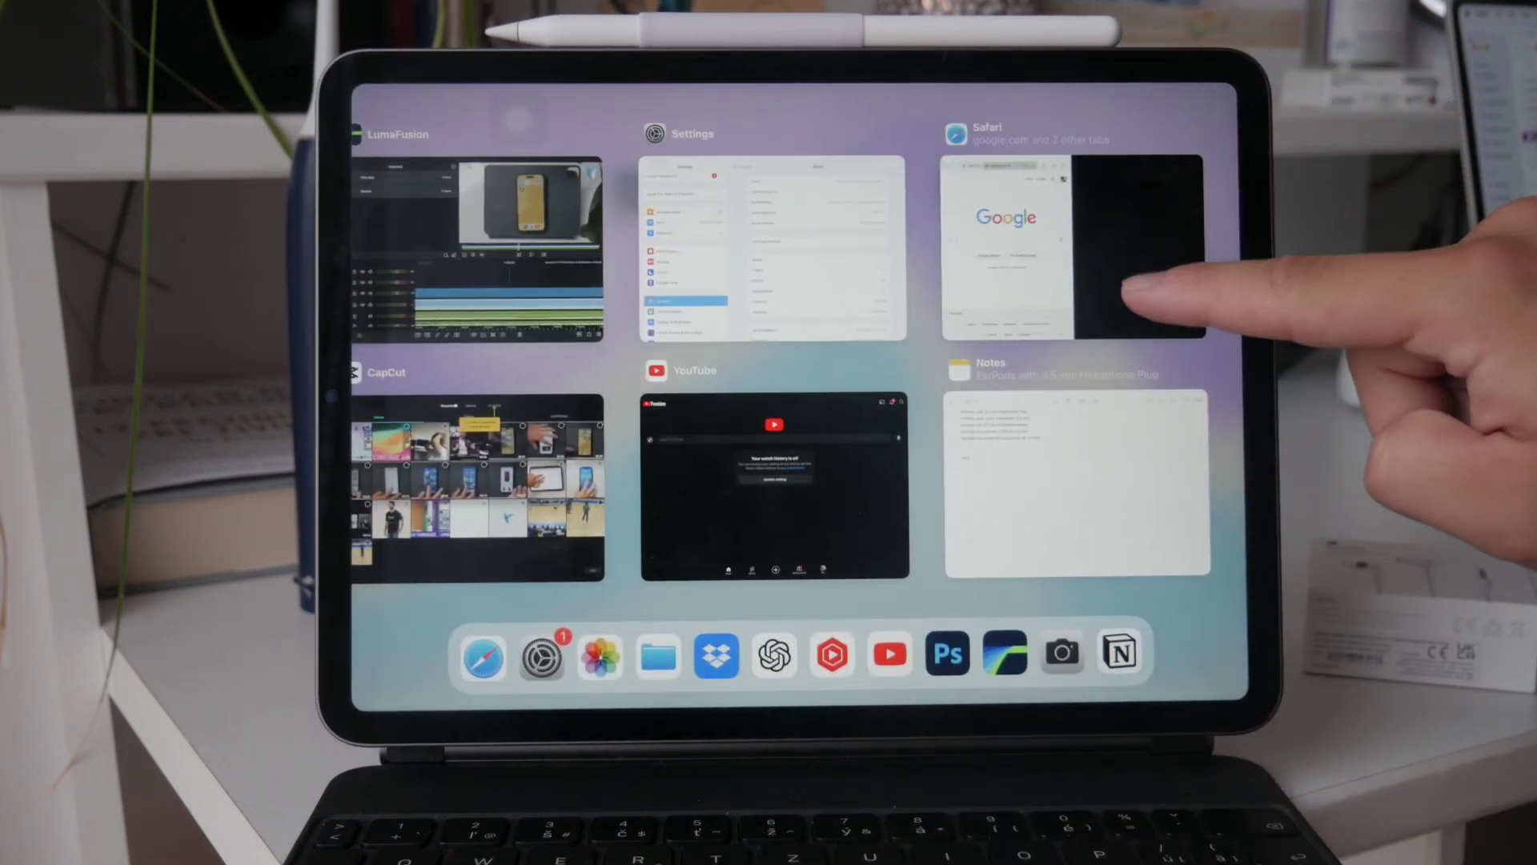
click(1219, 360)
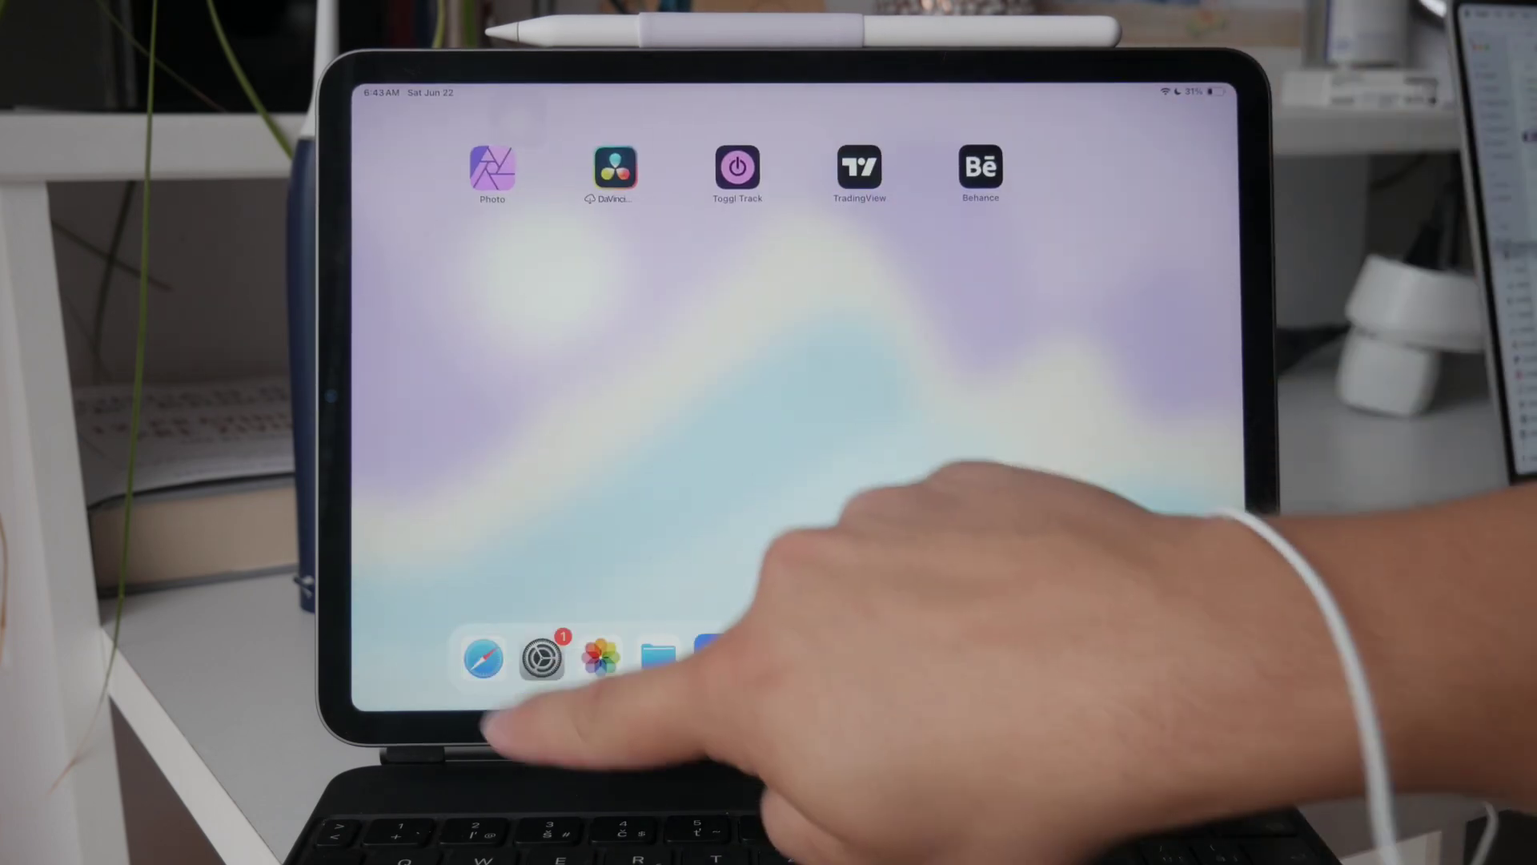
Open Safari full screen and float Files above it in Slide Over.
click(483, 654)
drag(1057, 703, 1058, 648)
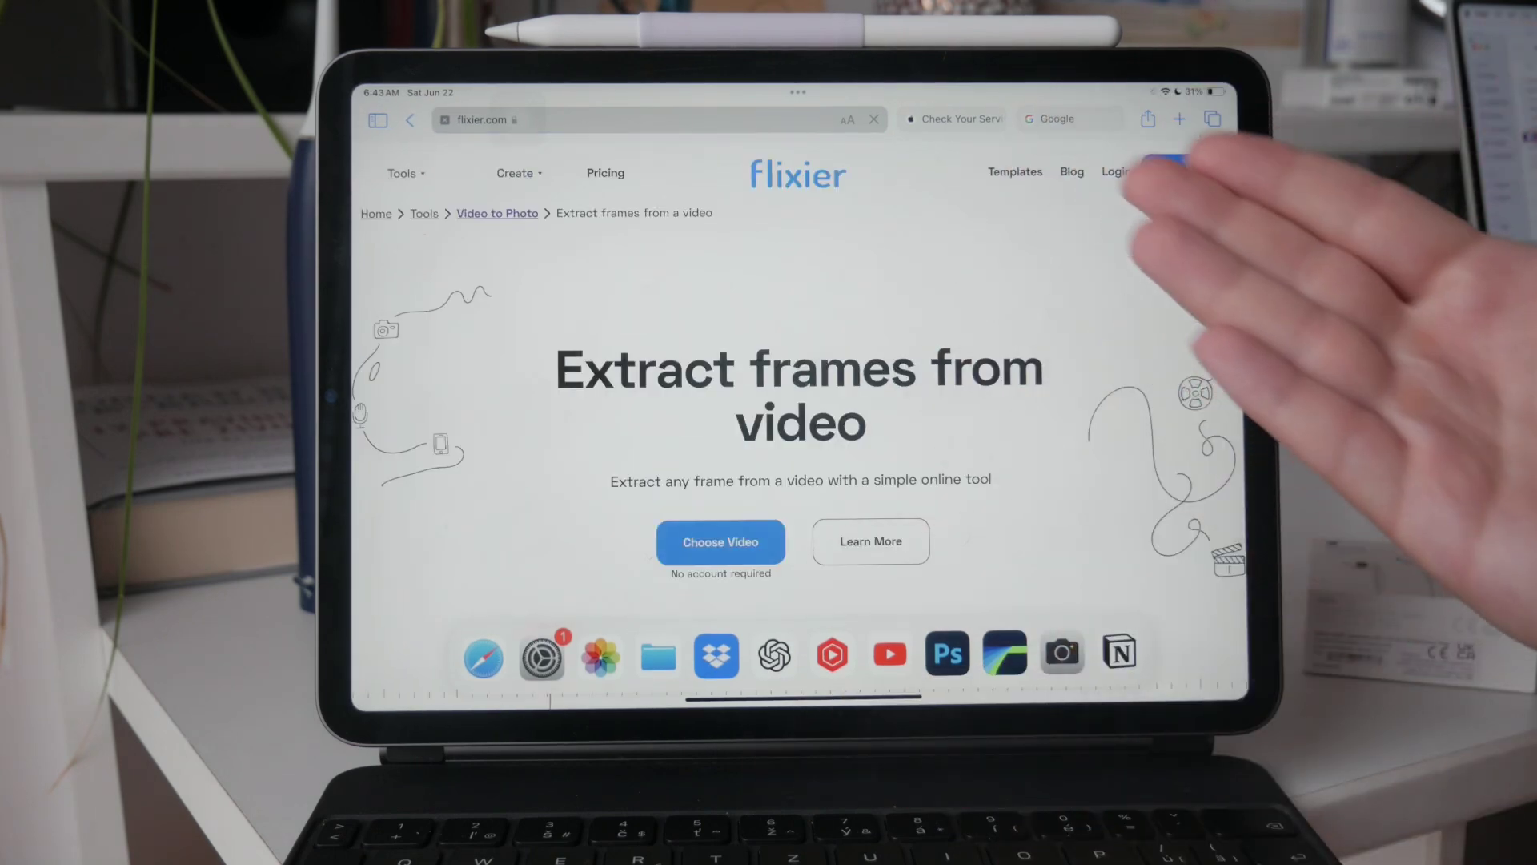
mouse_move(658, 658)
mouse_down()
mouse_move(1225, 325)
mouse_move(1189, 300)
mouse_up()
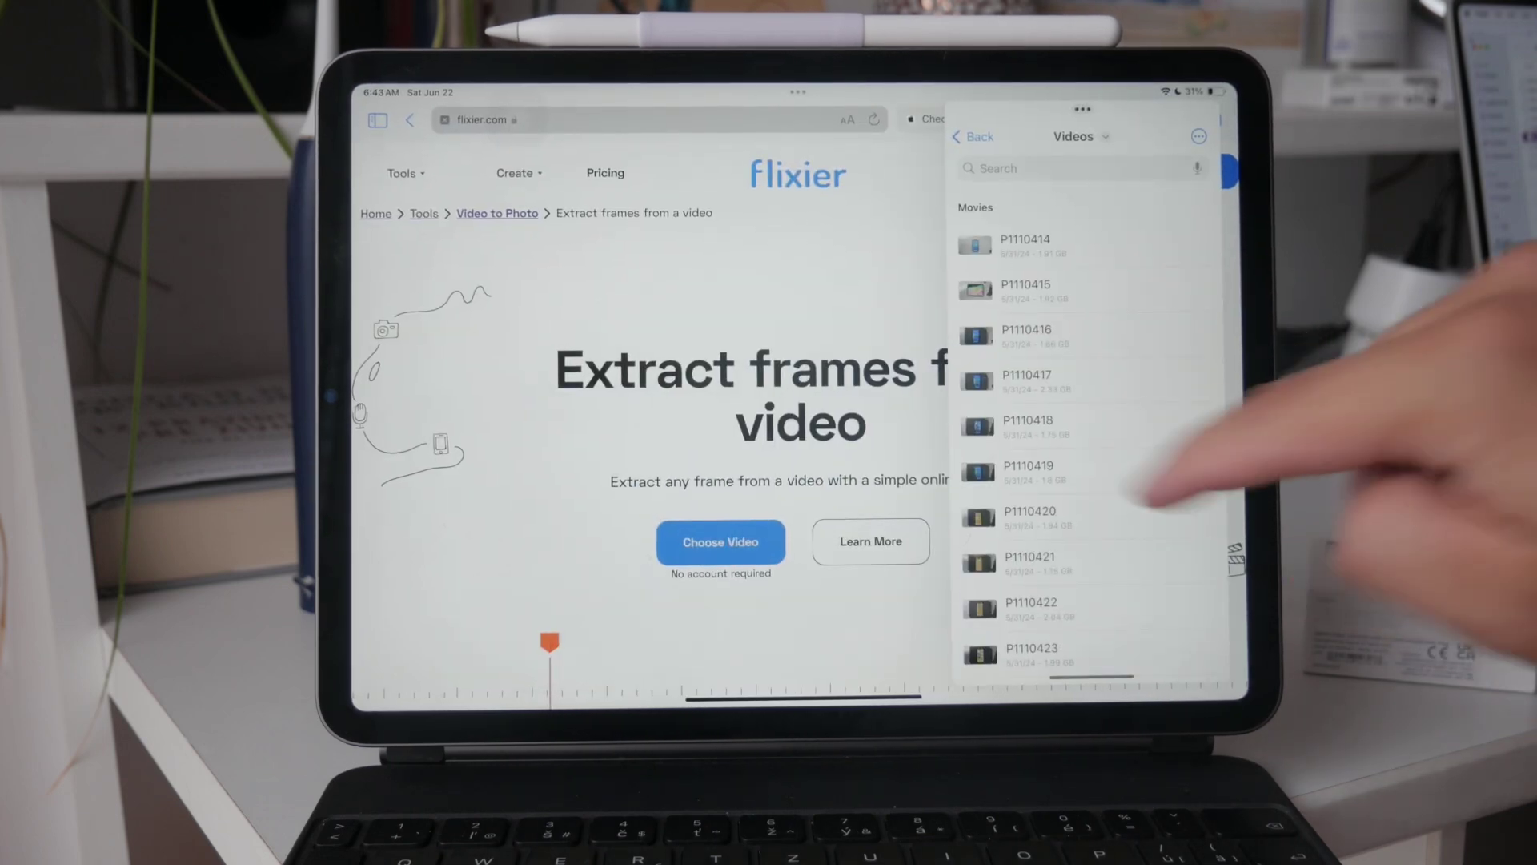
Hide the Files Slide Over window, move it left, hide it again, then open the app overview.
mouse_move(961, 412)
mouse_down()
mouse_move(1237, 412)
mouse_move(1058, 396)
mouse_up()
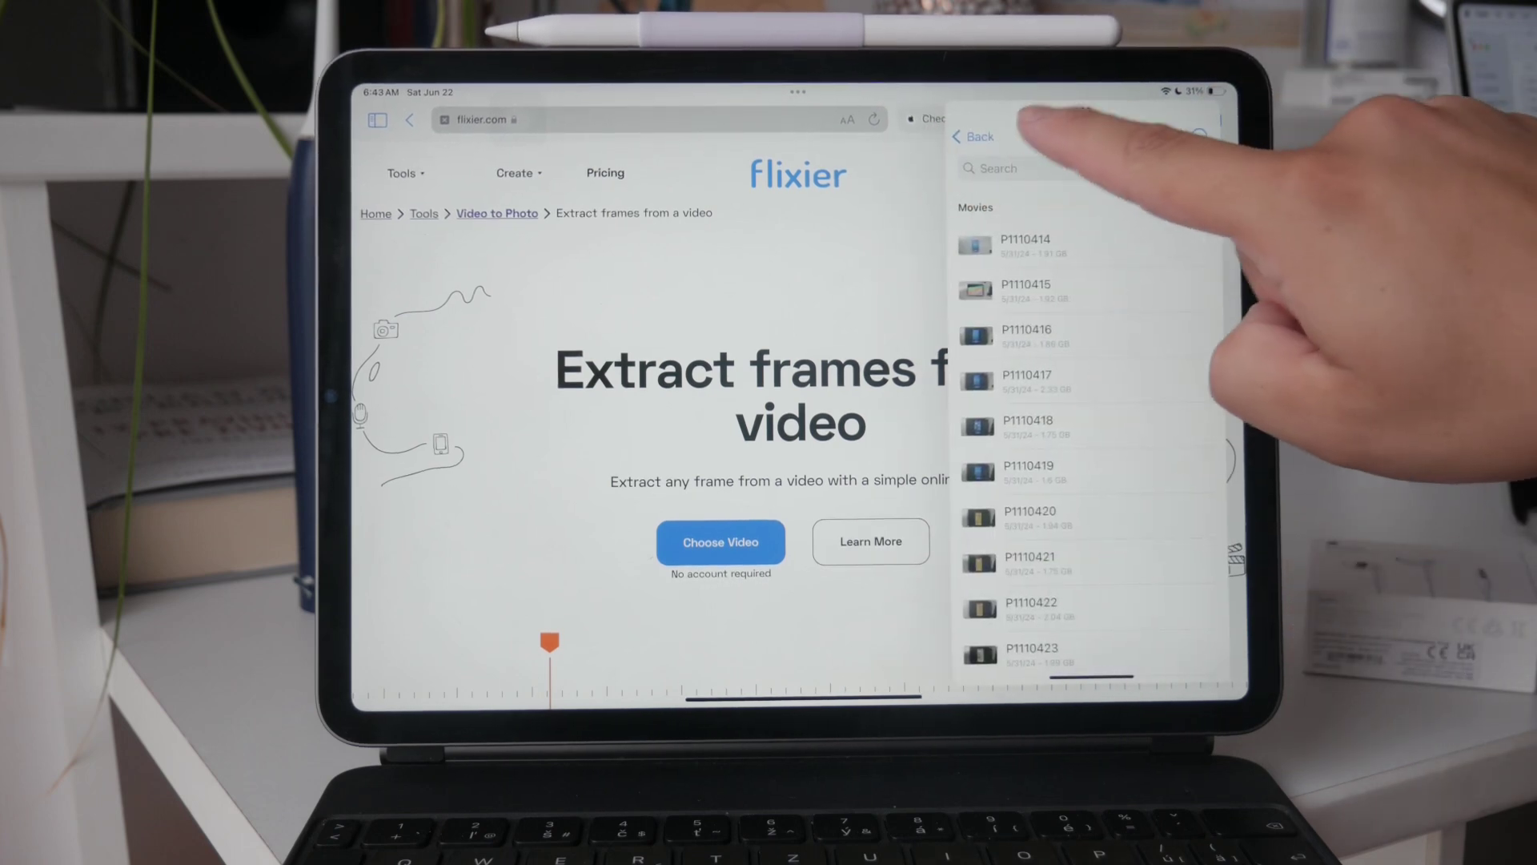
drag(1081, 115, 511, 113)
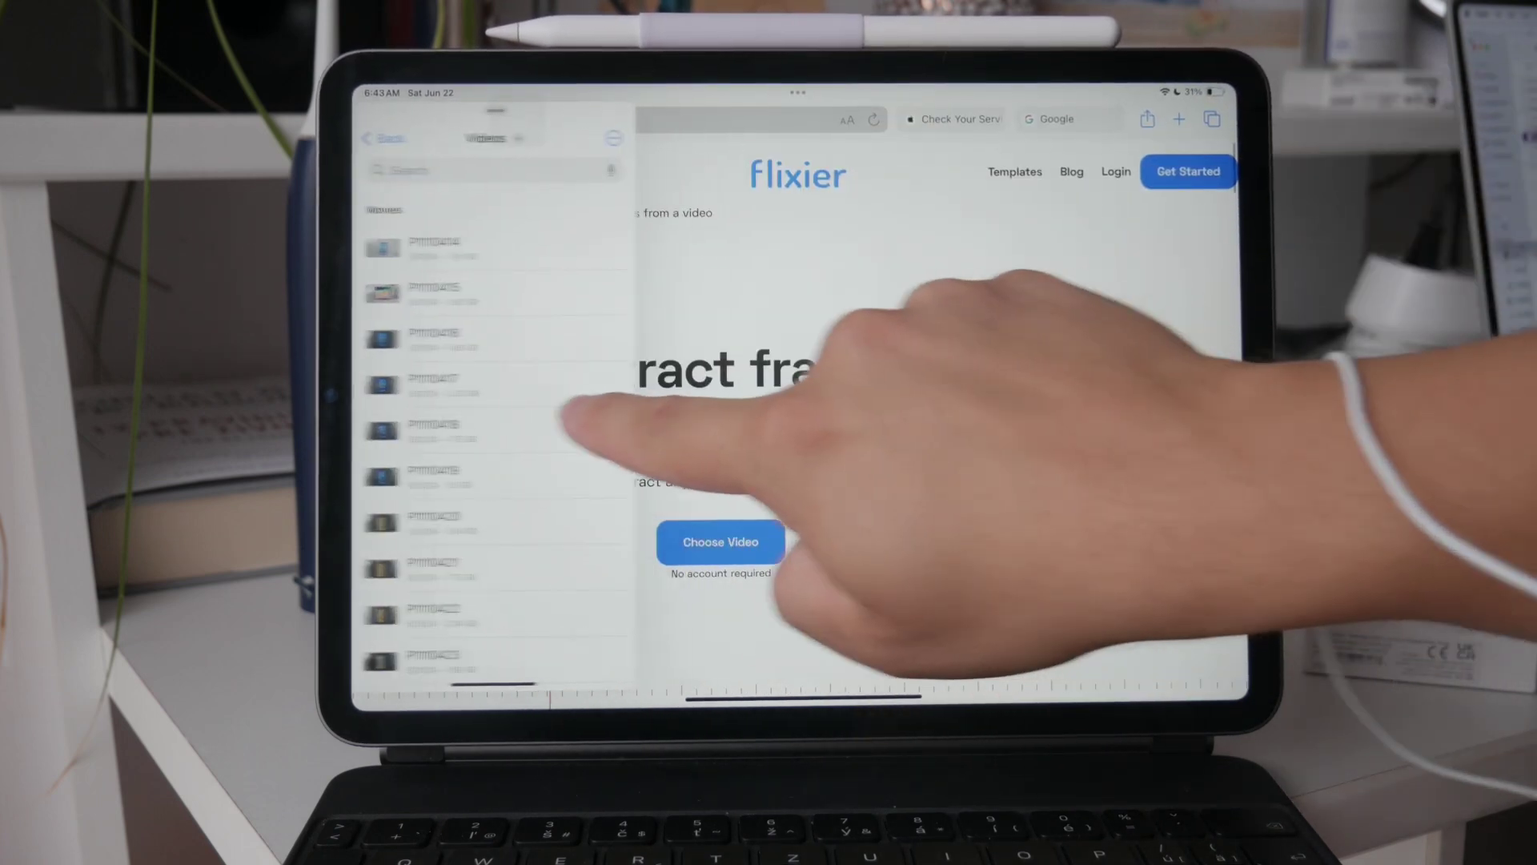
mouse_move(600, 433)
mouse_down()
mouse_move(360, 433)
mouse_move(600, 408)
mouse_up()
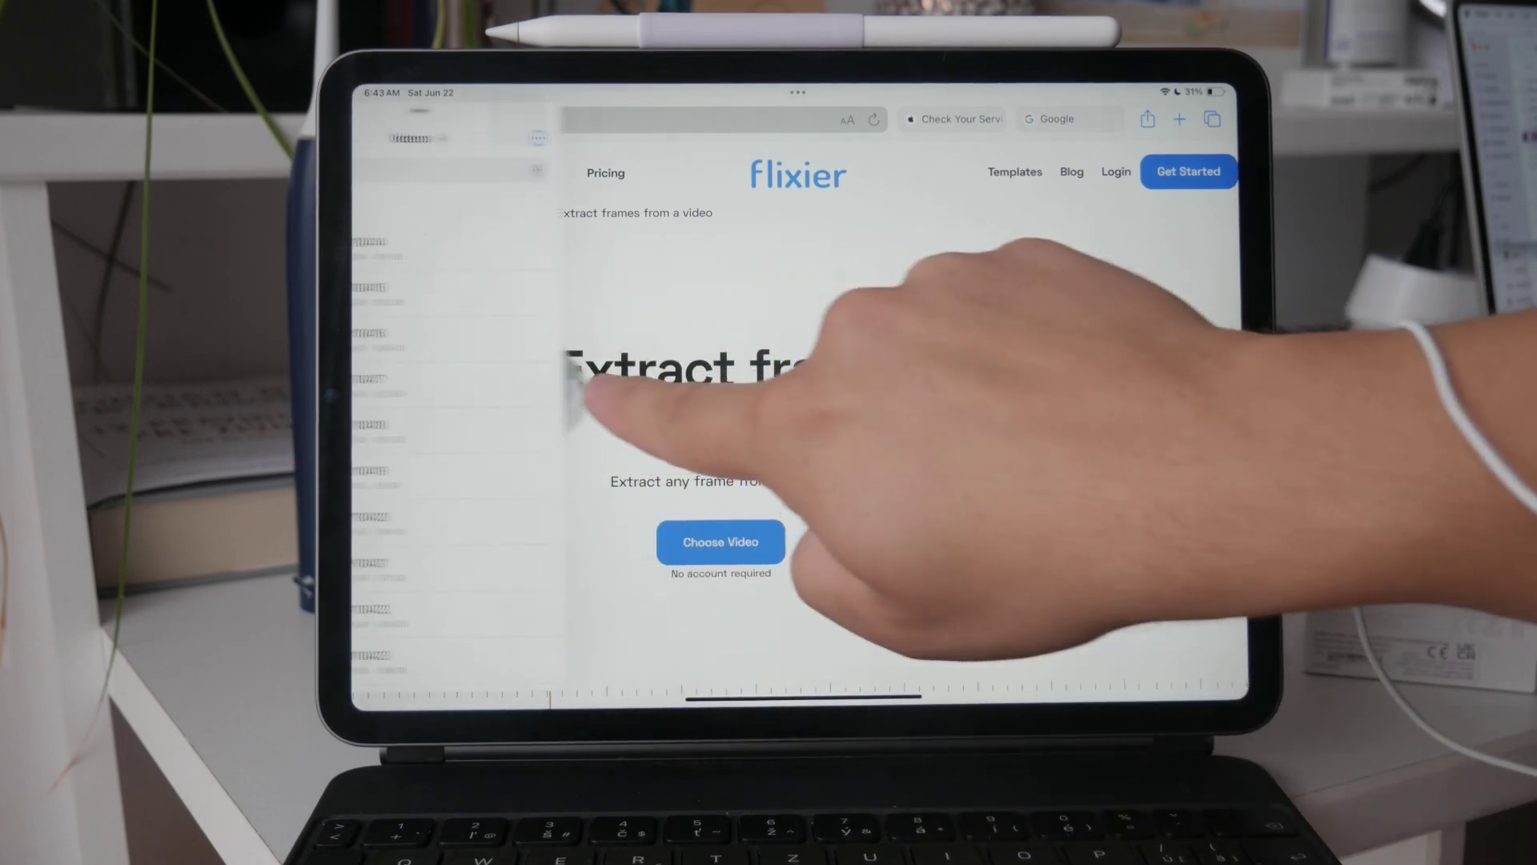
drag(794, 691, 793, 481)
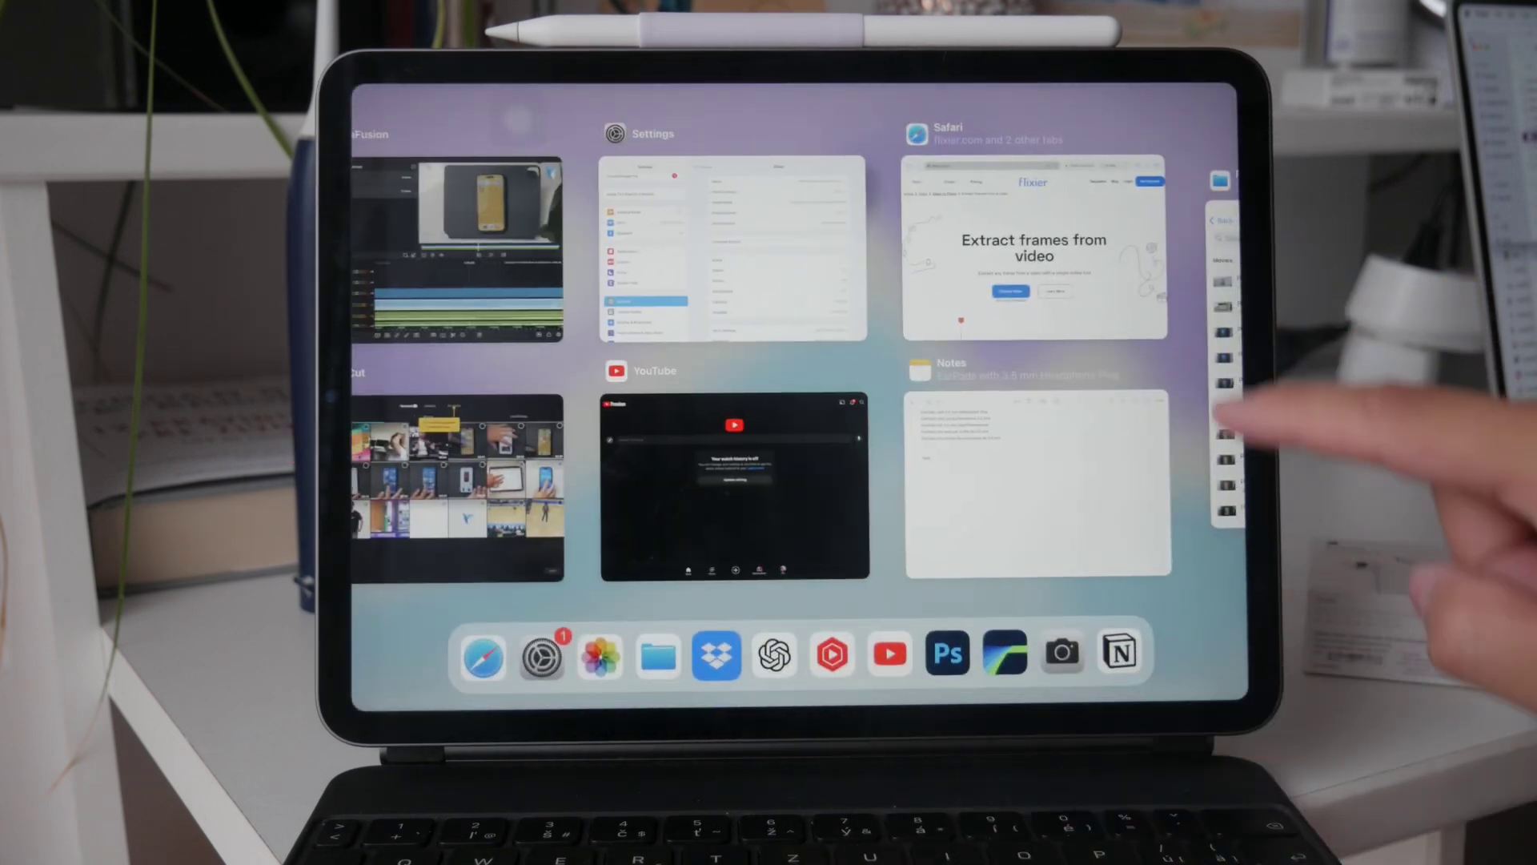
Reopen Safari on the Flixier page from the app switcher, then return home with Cmd+H.
drag(1129, 444, 1201, 444)
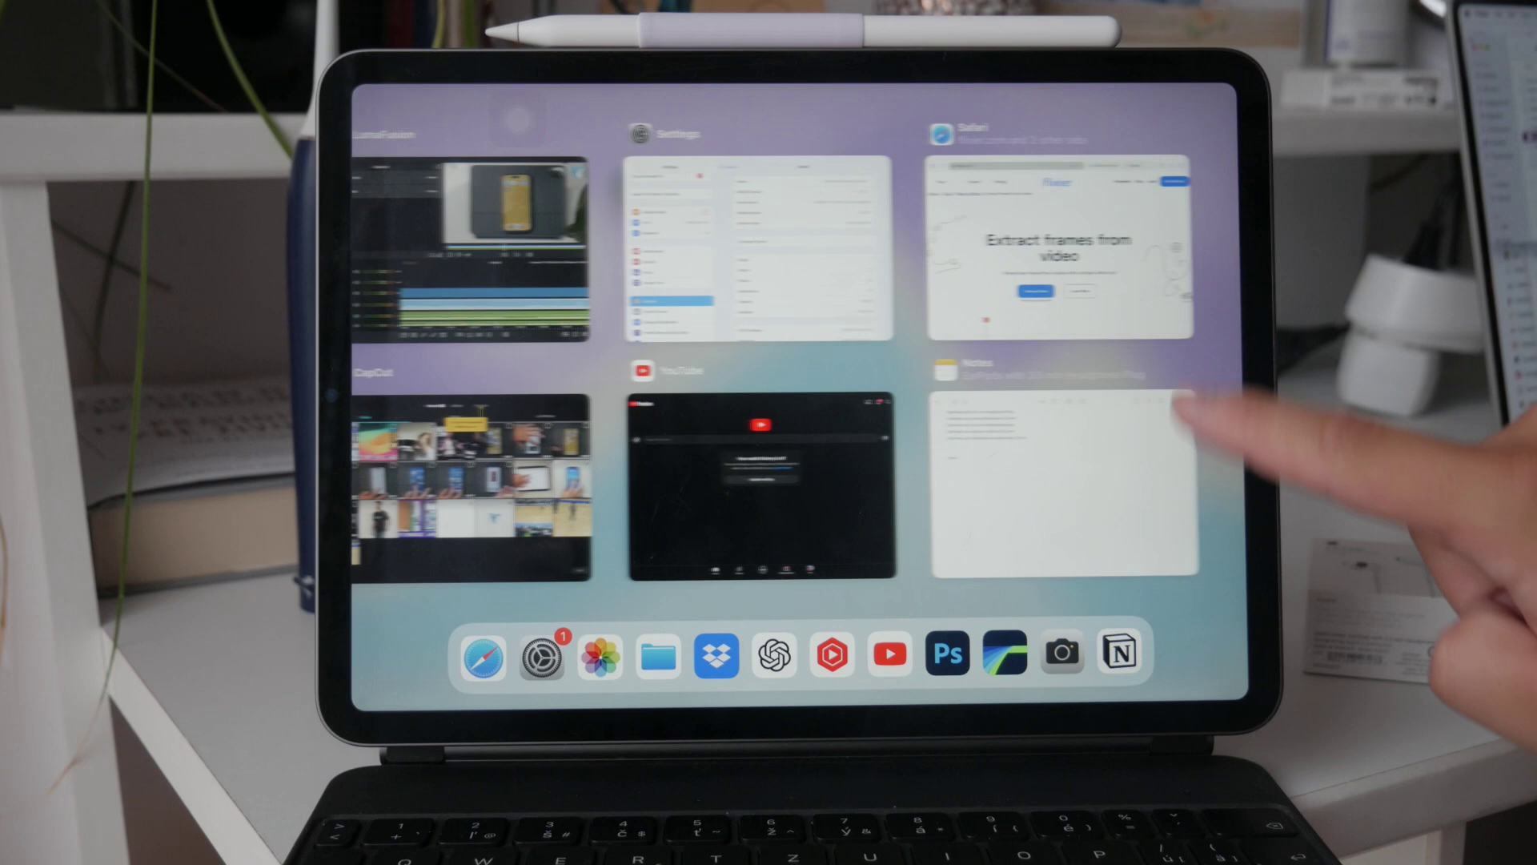
click(1058, 265)
key(super+h)
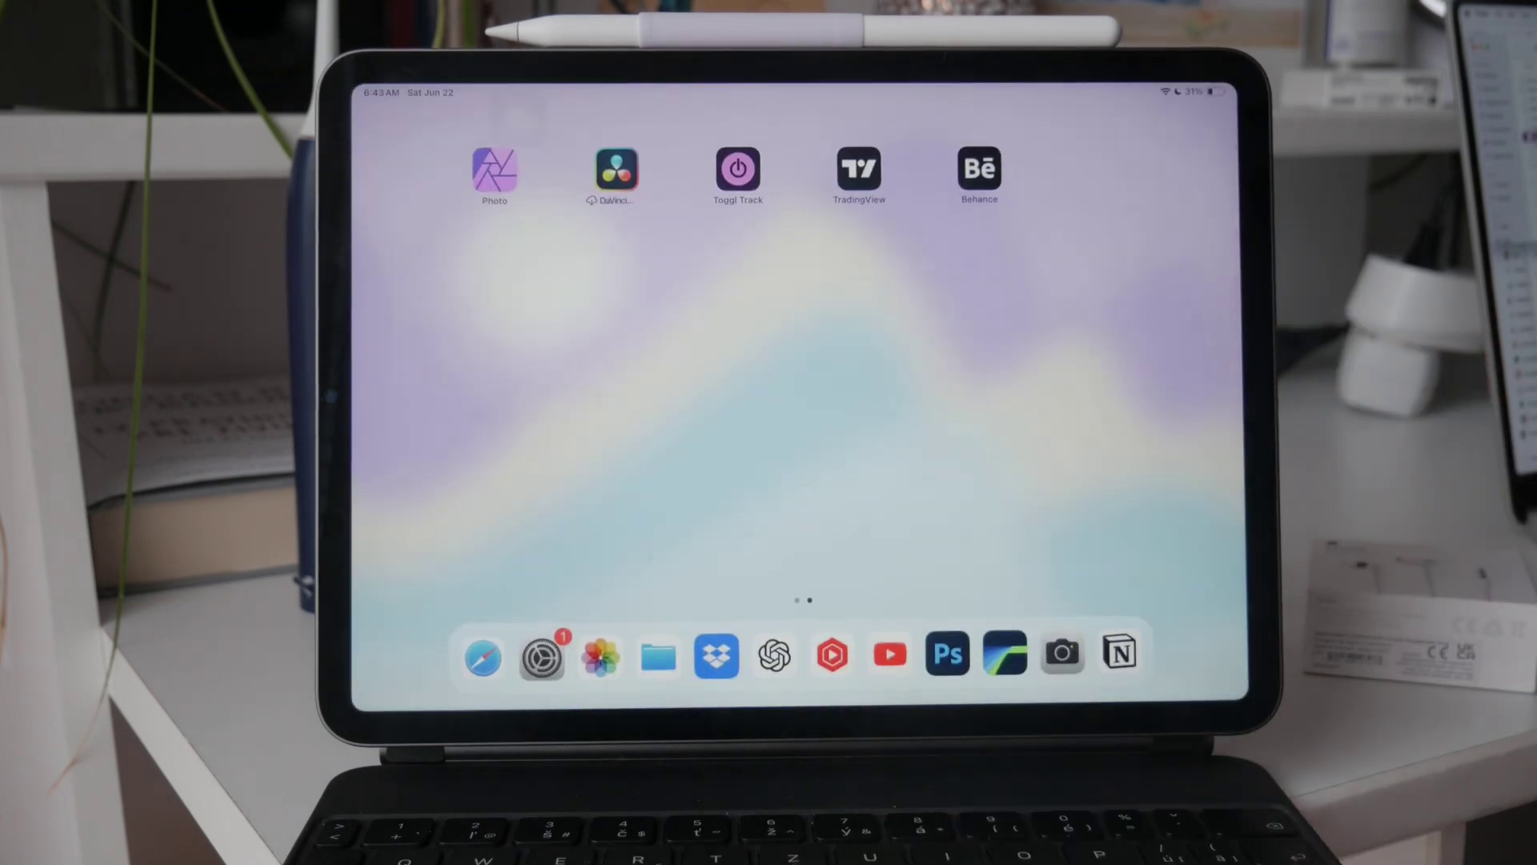